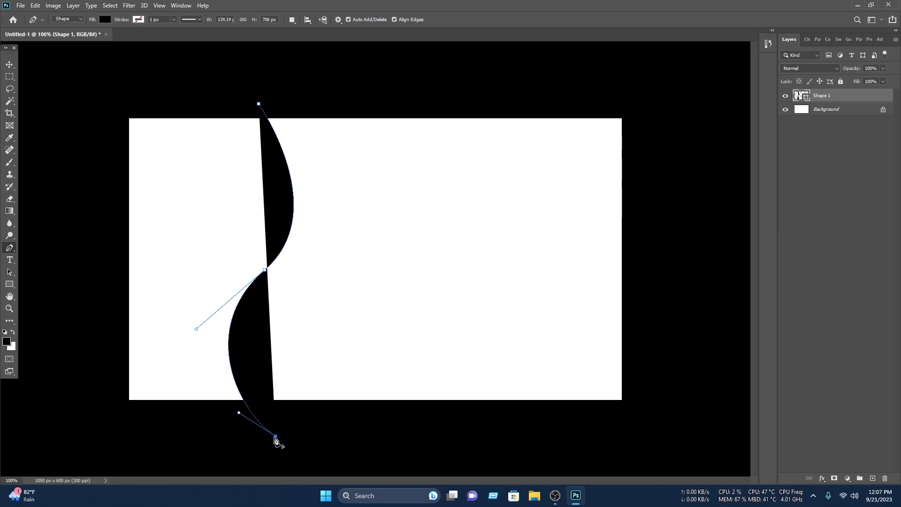
Step: Complete the S-curved black shape so it covers the canvas's left part, and shift it slightly to the right
left_click(69, 438)
left_click(54, 61)
left_click(249, 77)
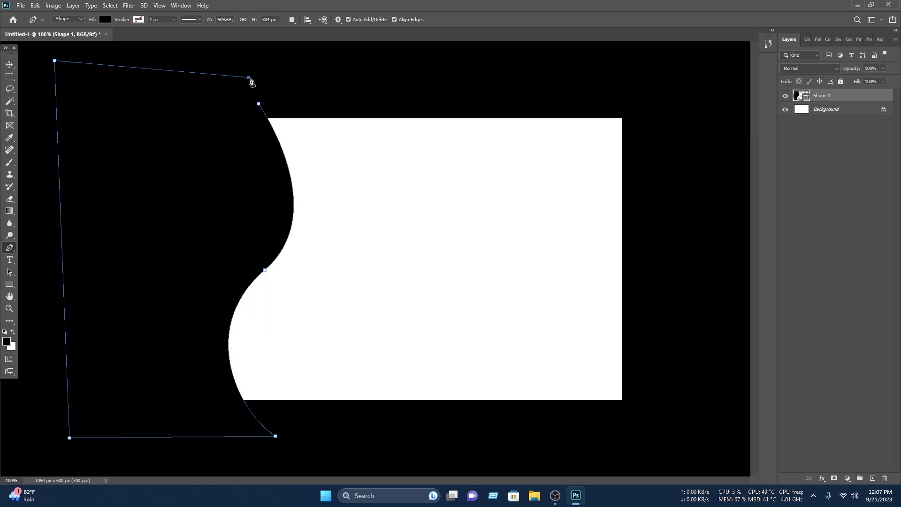
left_click(9, 64)
left_click_drag(259, 179, 275, 181)
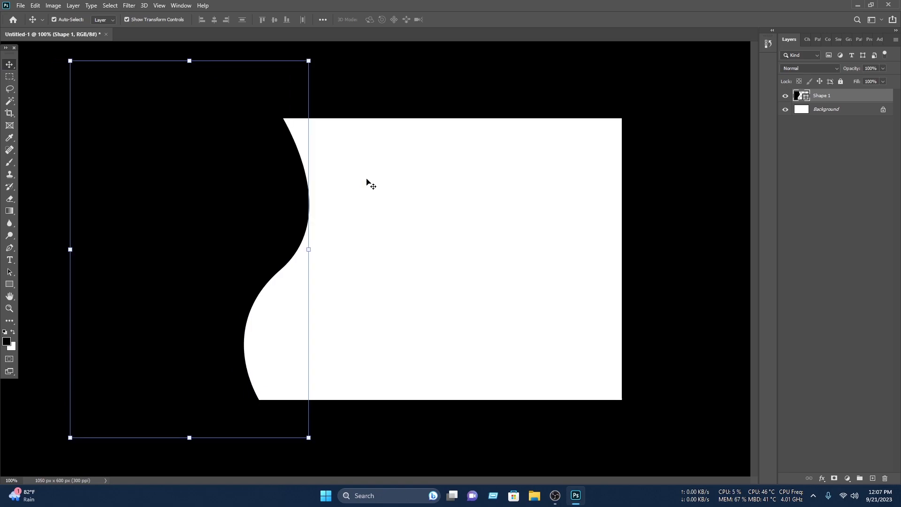
Step: Recolour the curved shape's fill to blue (1800ff)
double_click(797, 95)
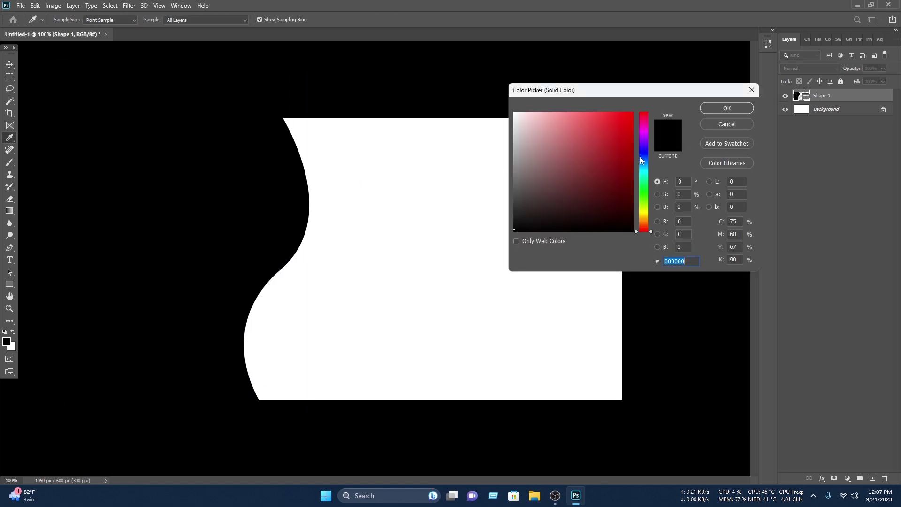
left_click(643, 150)
left_click(632, 119)
left_click(725, 108)
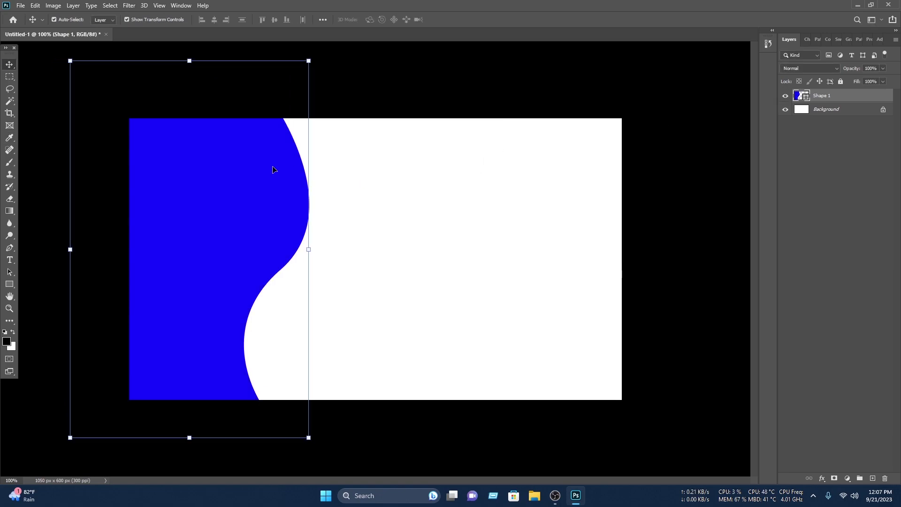
Step: Duplicate the blue shape slightly to the right and recolour the copy red (ff0000)
left_click_drag(236, 174, 248, 174)
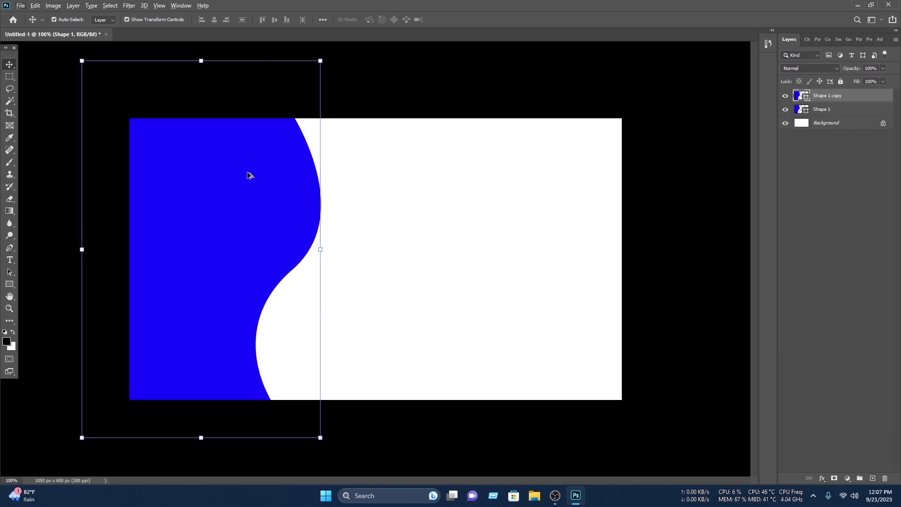
double_click(797, 96)
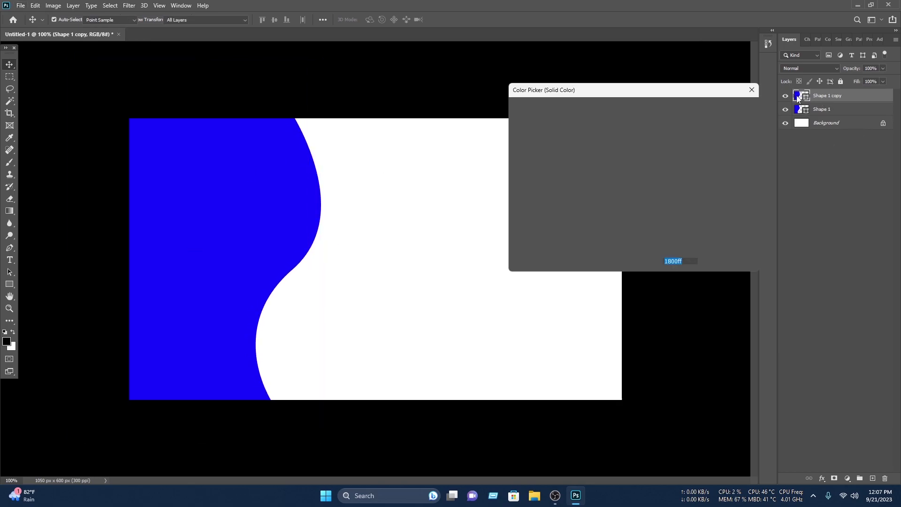
left_click_drag(643, 151, 642, 95)
left_click(734, 109)
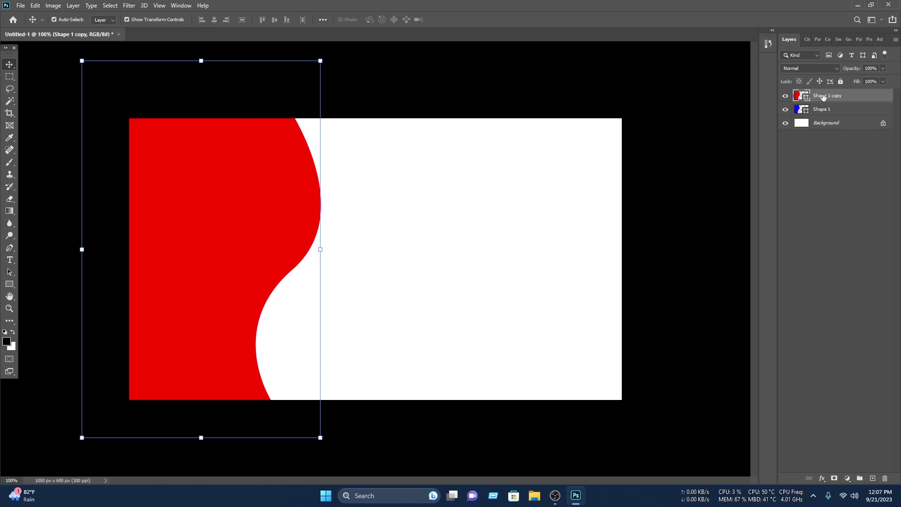
Step: Place the red copy beneath Shape 1 and rotate it slightly so its visible edge tapers towards the bottom
left_click_drag(829, 97, 828, 116)
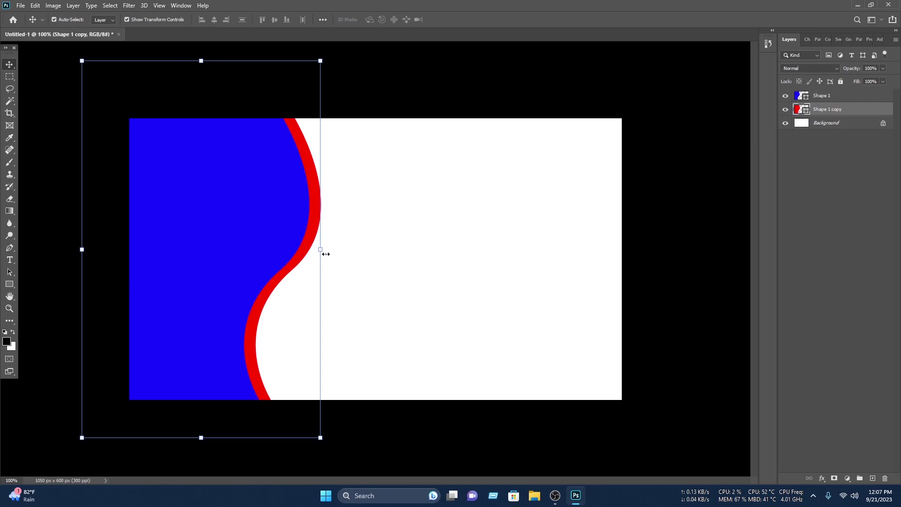
left_click_drag(330, 248, 335, 257)
left_click(525, 170)
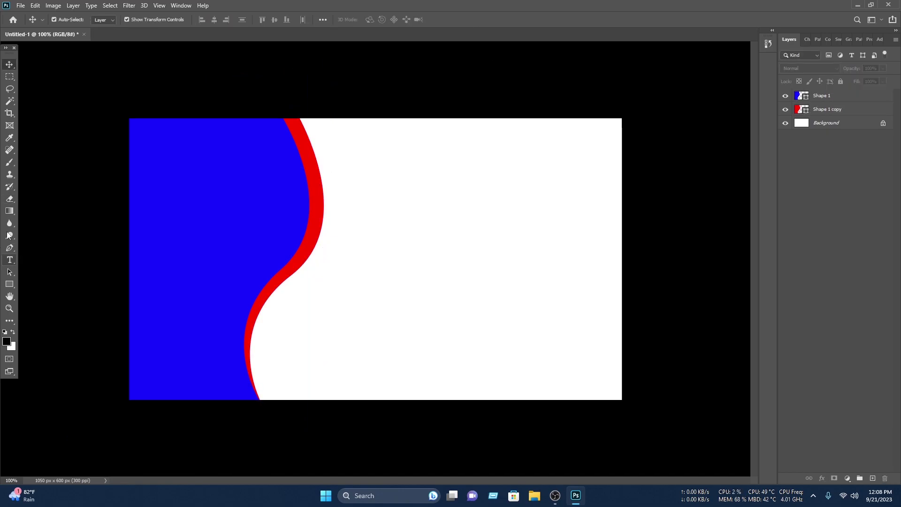
Step: Draw the right edge of a black wavy band with the Pen tool, following the blue shape's curve from top to bottom
left_click(10, 249)
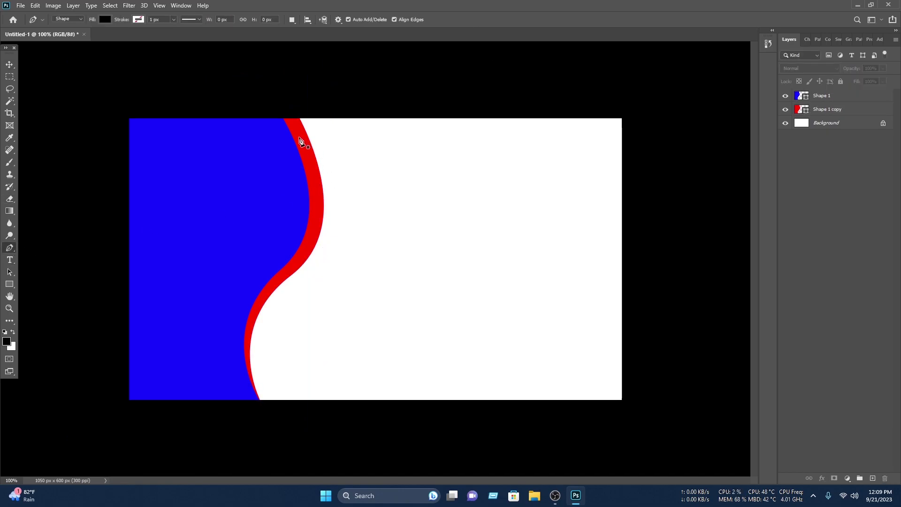
left_click(279, 118)
left_click_drag(271, 271, 199, 319)
left_click_drag(254, 397, 269, 417)
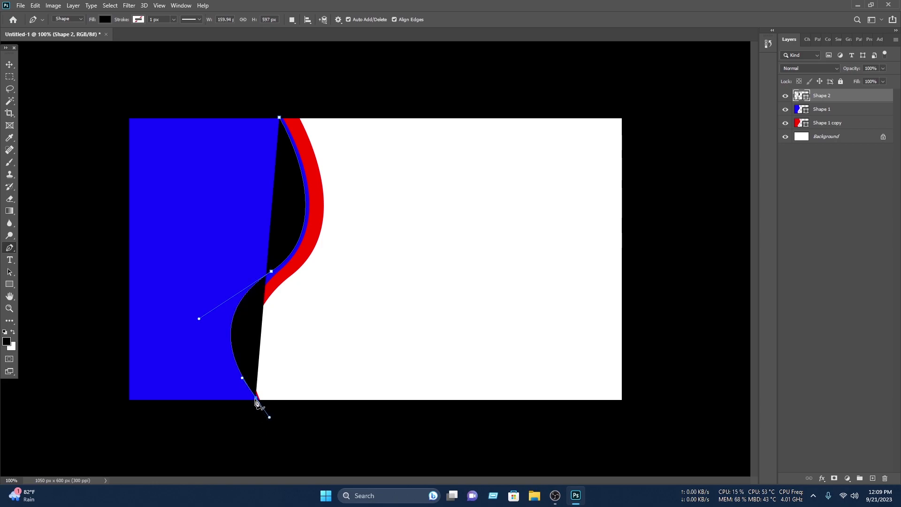
left_click(256, 399)
Step: Curve the black band's left edge back up to the top and finish its outline above the canvas
left_click_drag(264, 253, 360, 175)
left_click(264, 254, "alt")
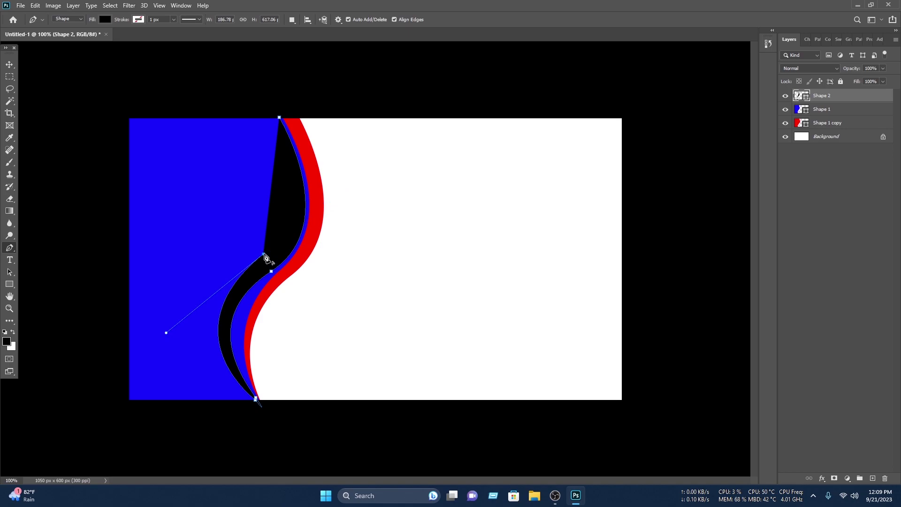
left_click_drag(251, 116, 176, 19)
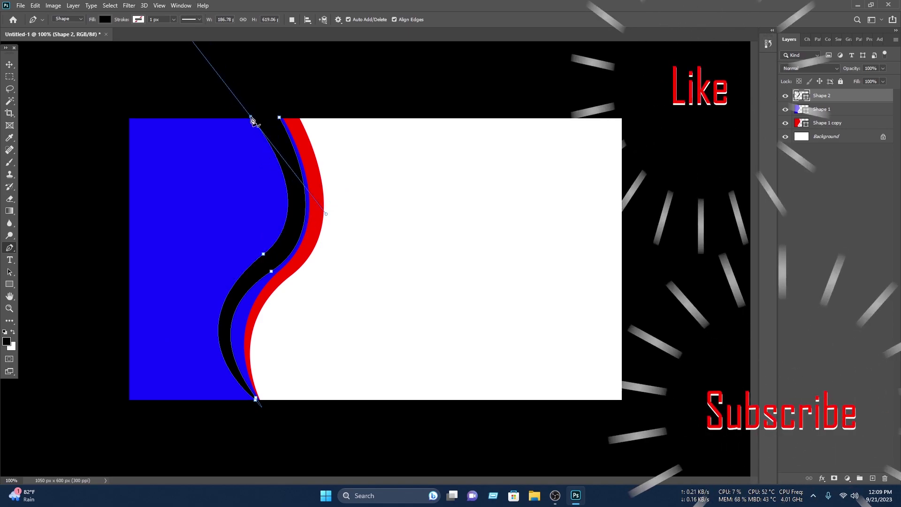
left_click(251, 116, "alt")
left_click_drag(252, 117, 281, 79)
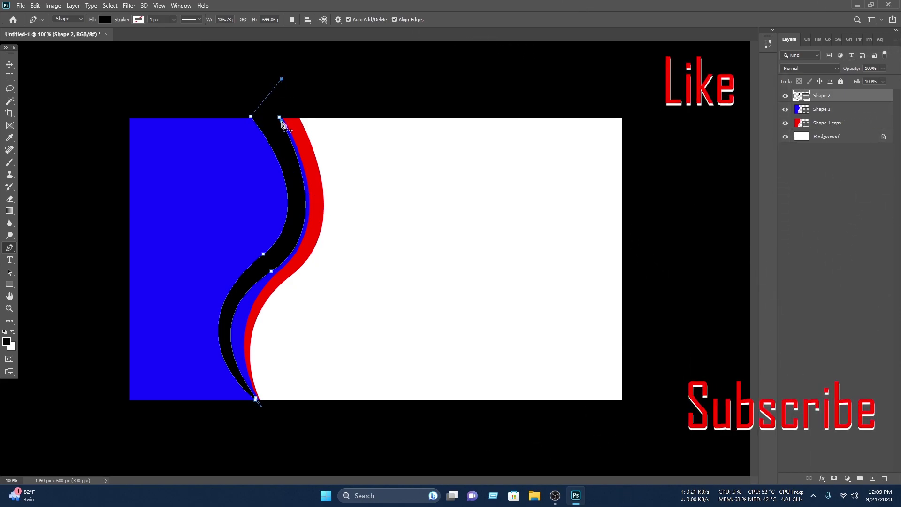
left_click(8, 63)
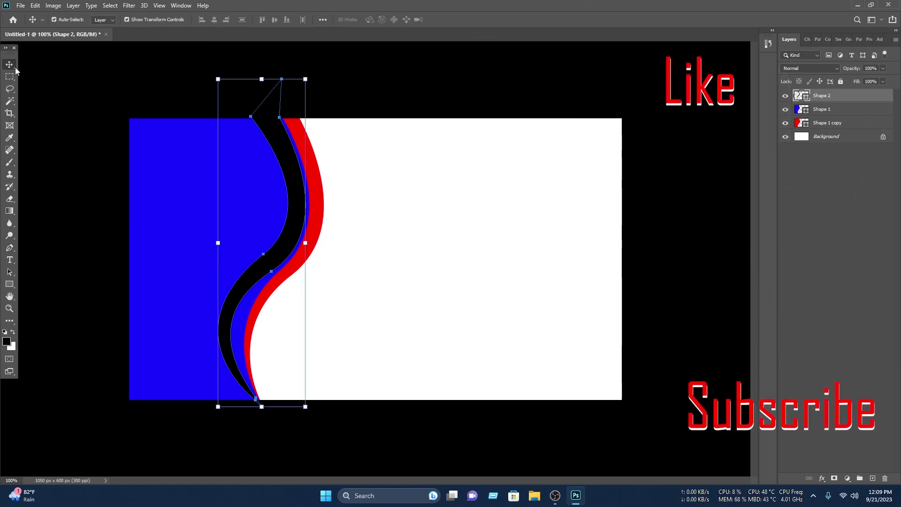
Step: Duplicate the three curved shapes to the right and delete the copy of the black band
left_click(394, 72)
left_click_drag(382, 193, 417, 189)
left_click(302, 100)
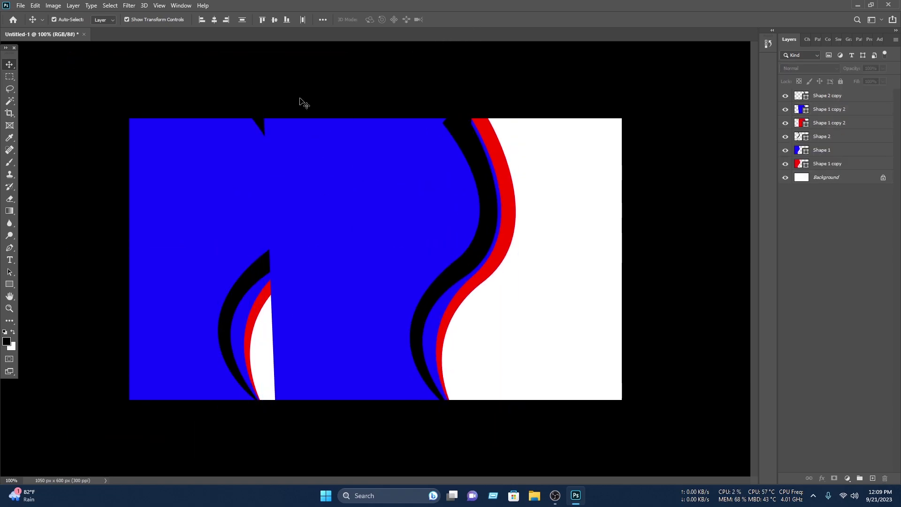
left_click(482, 182)
key("Delete")
Step: Scale the blue and red copies to 46.51% and flip them vertically and horizontally
left_click_drag(554, 215, 534, 177)
left_click_drag(509, 254, 377, 203)
right_click(375, 203)
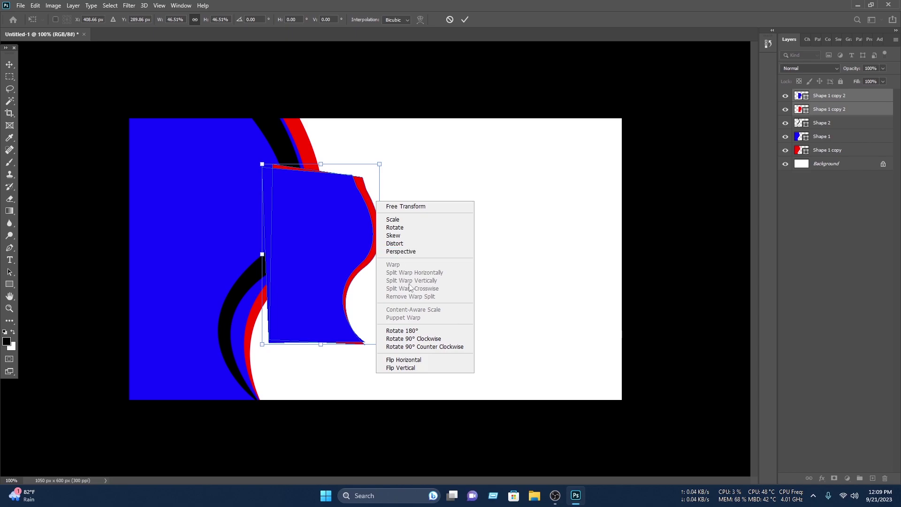
left_click(406, 367)
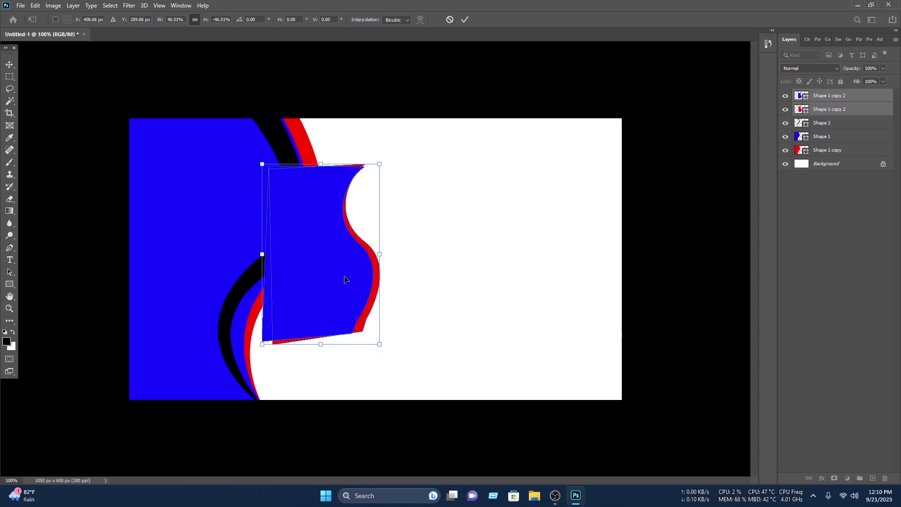
right_click(344, 280)
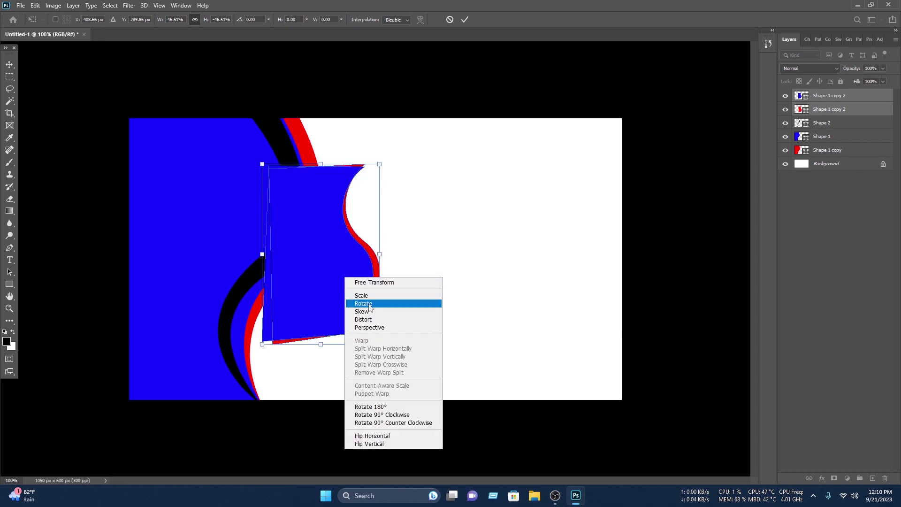
left_click(370, 436)
Step: Enlarge the flipped copies beyond the canvas height, place their layers just above Background, and move them to the canvas's right half
left_click_drag(347, 272, 535, 300)
left_click_drag(435, 289, 356, 284)
left_click_drag(842, 97, 839, 169)
left_click_drag(367, 203, 512, 189)
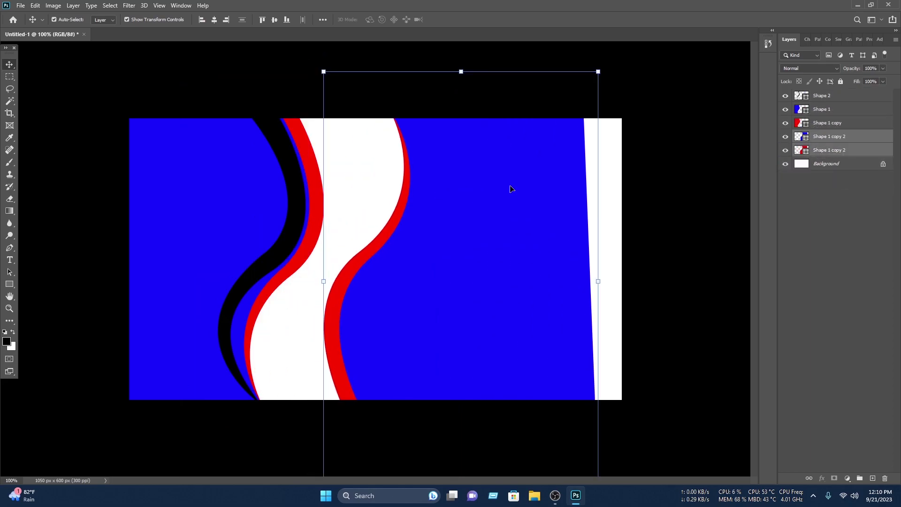
Step: Recolour the flipped blue copy to green (00ff4e)
double_click(803, 136)
left_click(642, 188)
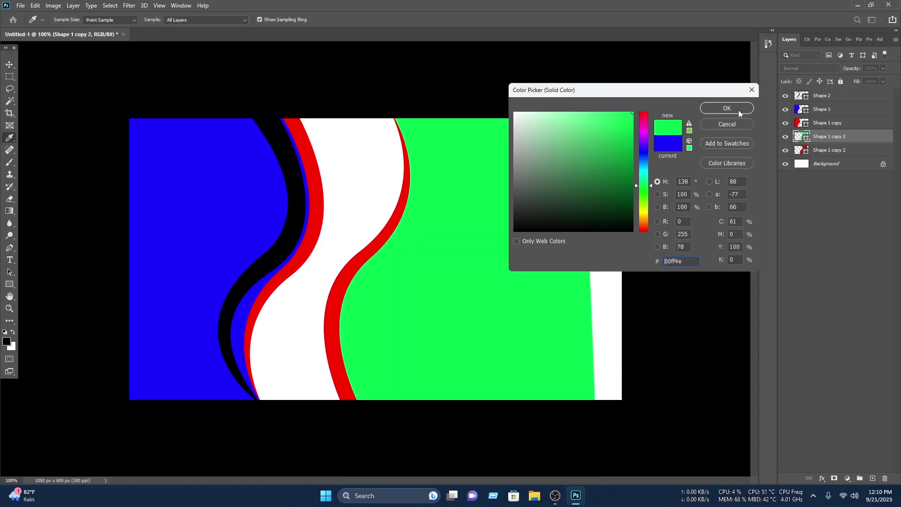
left_click(739, 110)
key("v")
Step: Recolour the flipped red copy to yellow
left_click(800, 151)
double_click(800, 150)
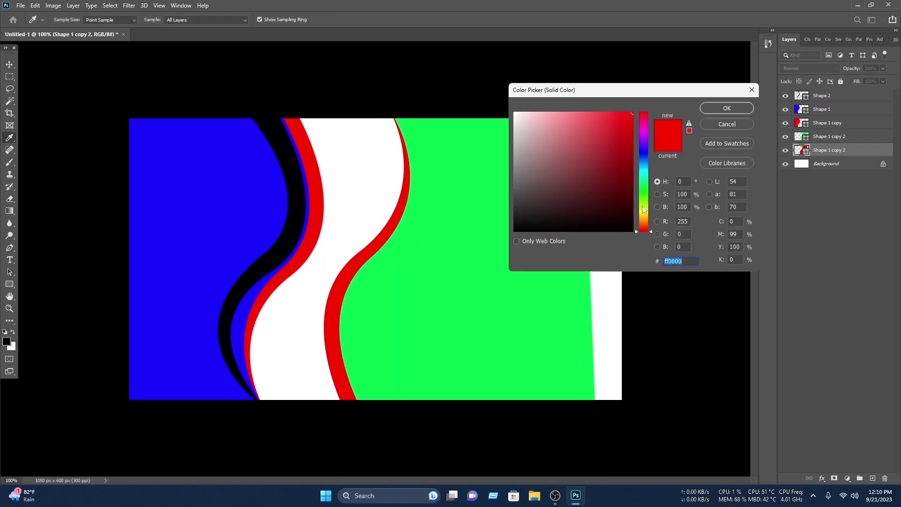
left_click(644, 210)
left_click(738, 113)
key("v")
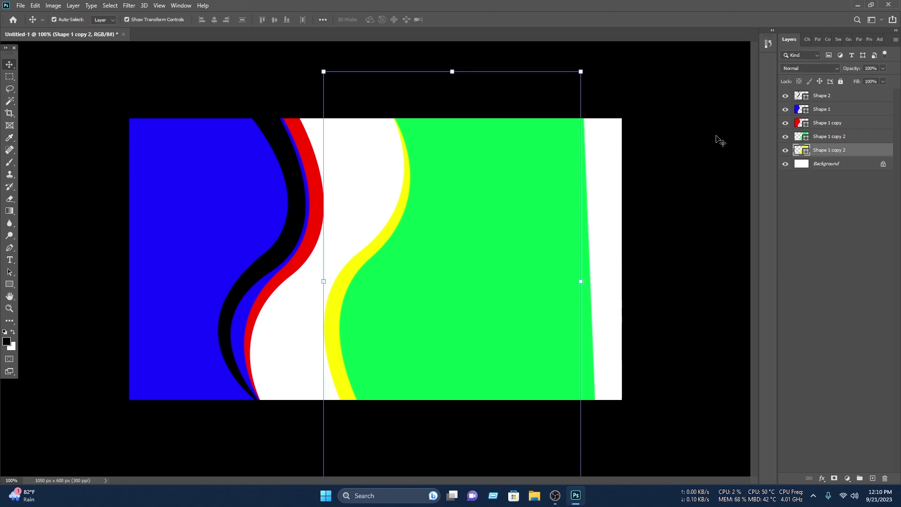
Step: Flip the green and yellow shapes horizontally and tuck them behind the red curve so they bulge out at the lower part
left_click(481, 258, "shift")
left_click_drag(481, 258, 363, 262)
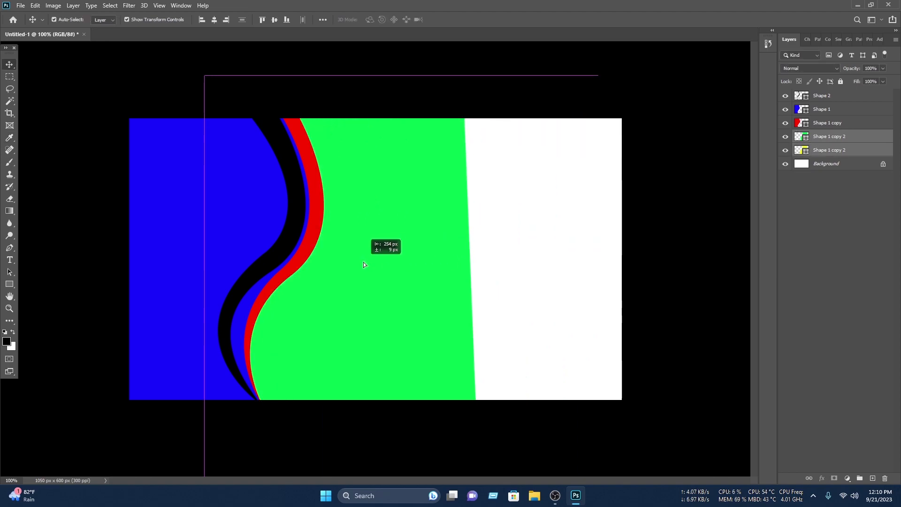
right_click(412, 249)
left_click(478, 285)
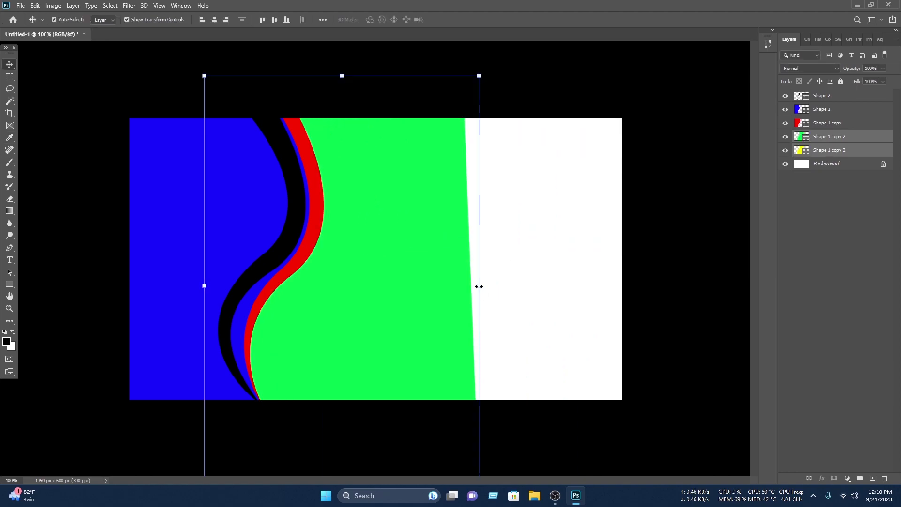
right_click(400, 271)
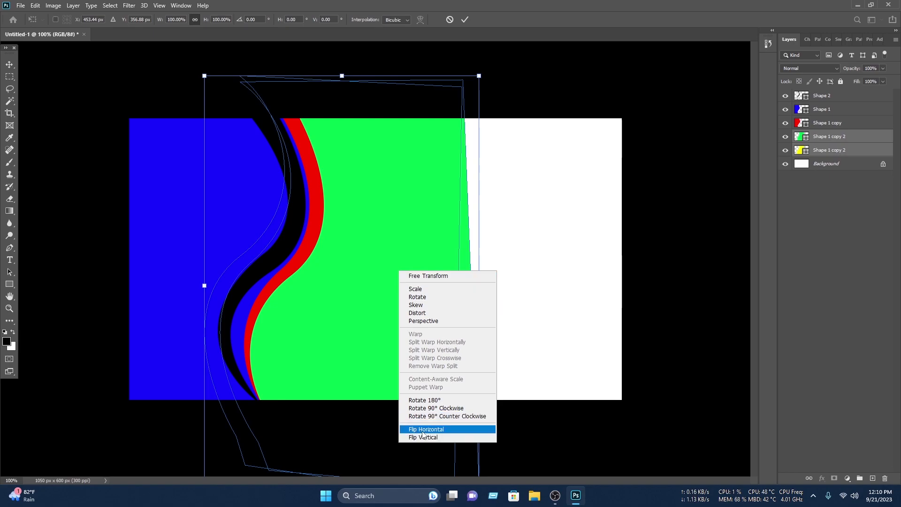
left_click(424, 430)
left_click_drag(402, 342, 256, 346)
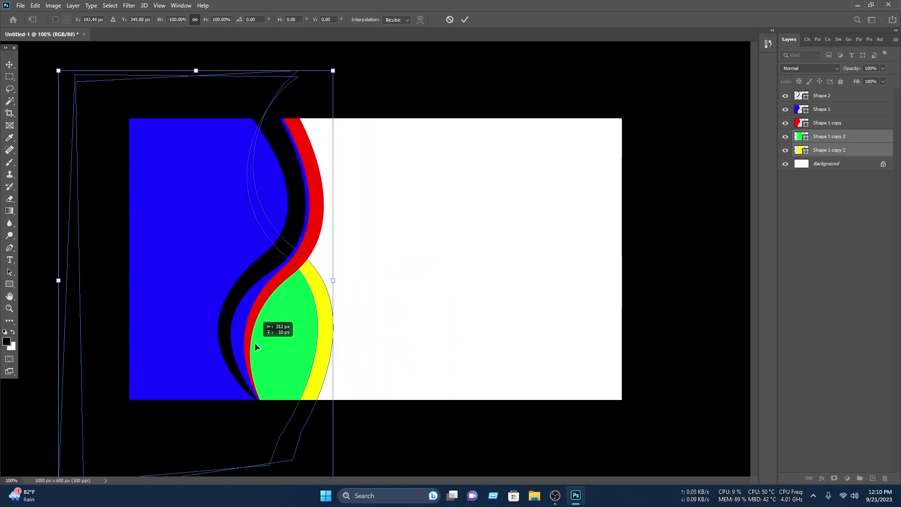
key("Return")
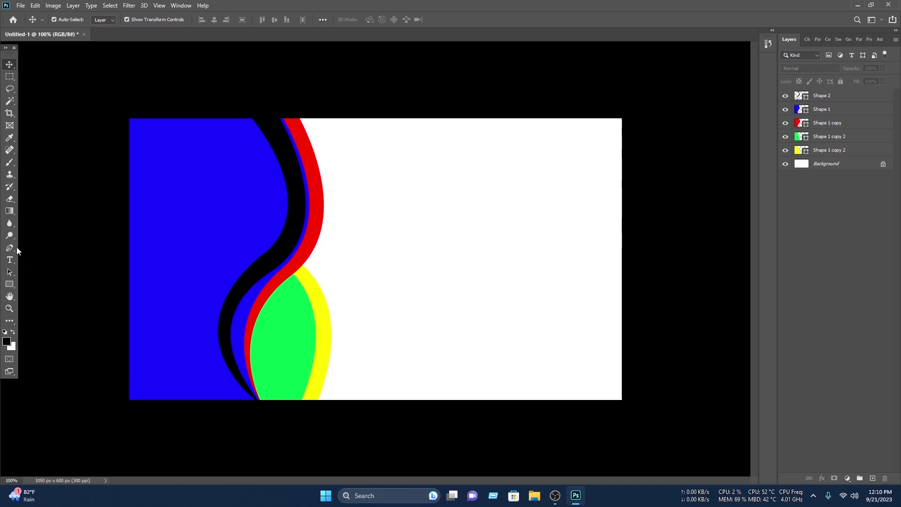
Step: Draw a narrow black crescent with the Pen tool along the green shape's right edge, down to the canvas bottom
left_click(11, 247)
left_click(292, 278)
left_click_drag(300, 400, 261, 466)
left_click(296, 401)
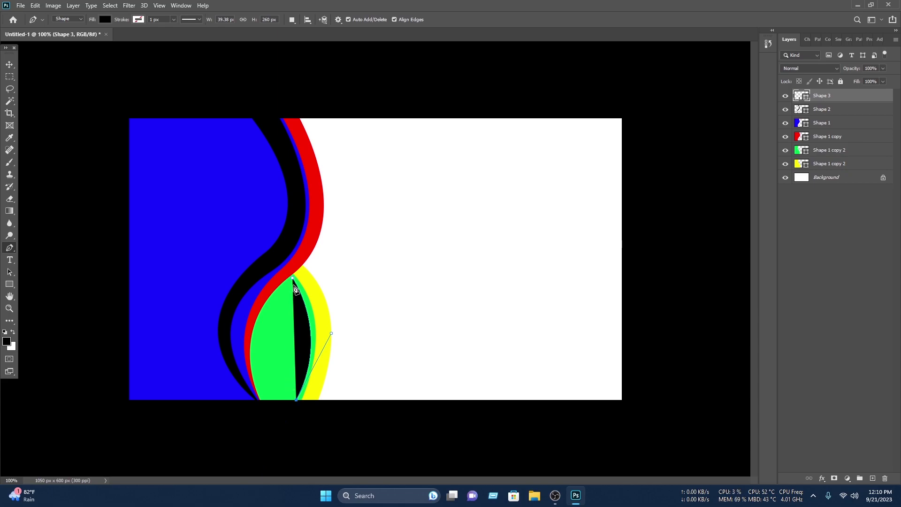
left_click(280, 401)
left_click_drag(293, 278, 271, 196)
left_click(10, 65)
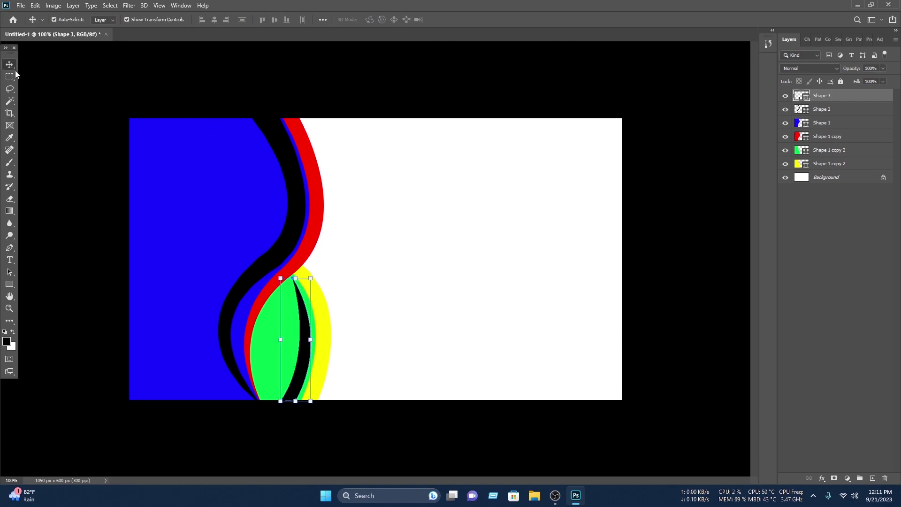
key("ctrl+h")
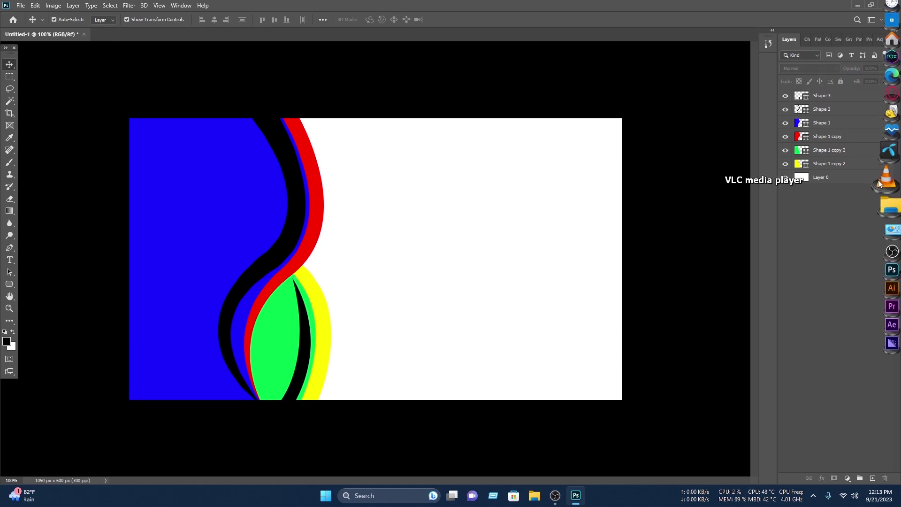
Step: Apply a dark navy Color Overlay at 100% opacity to Layer 0
mouse_move(862, 190)
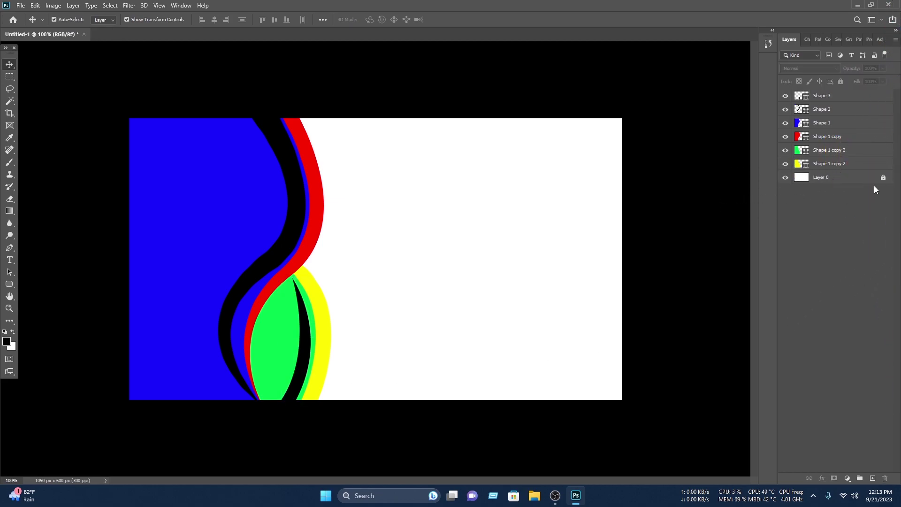
right_click(862, 180)
left_click(783, 101)
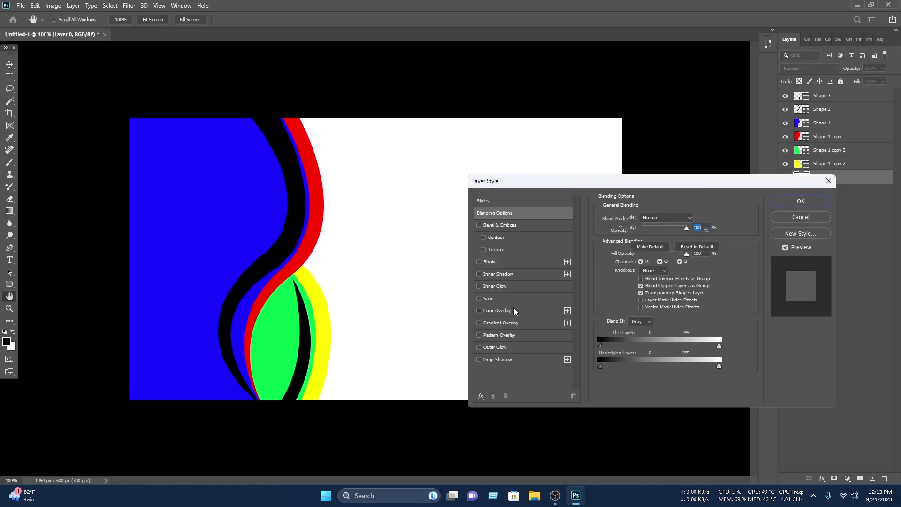
left_click(511, 311)
left_click(799, 201)
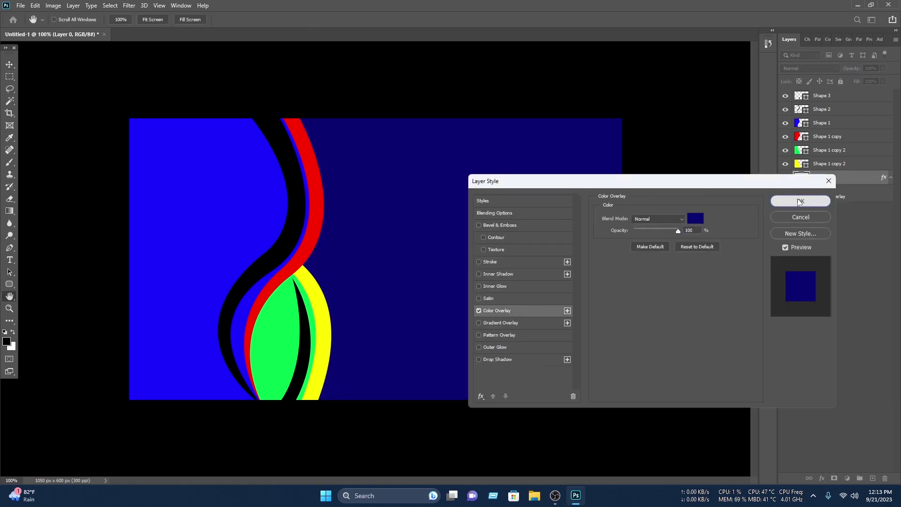
key("v")
Step: Apply a Gradient Overlay to Shape 1, the large blue wave shape, using a cyan-to-blue preset from the Blues group
left_click(255, 225)
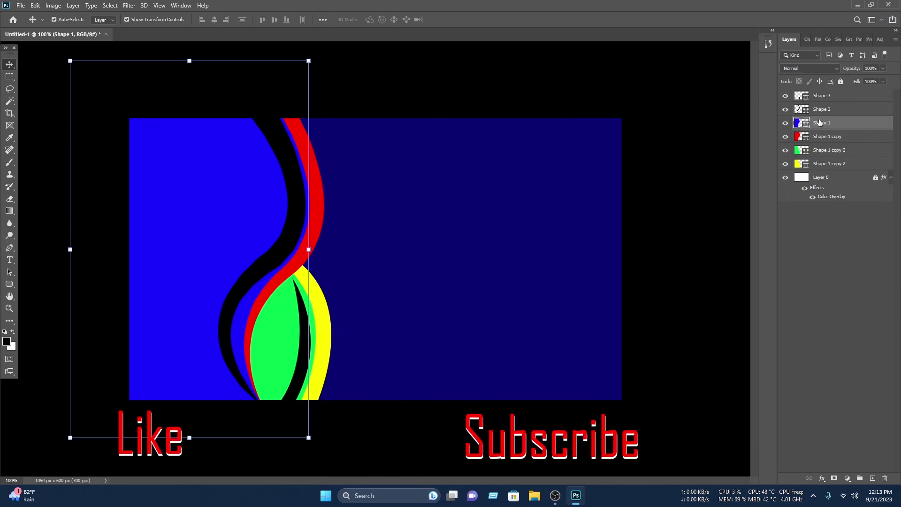
right_click(818, 122)
left_click(782, 98)
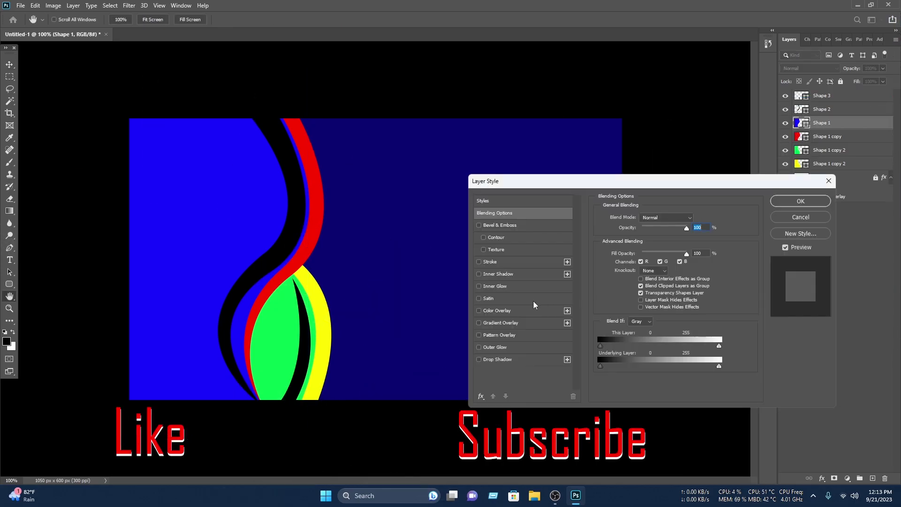
left_click(511, 322)
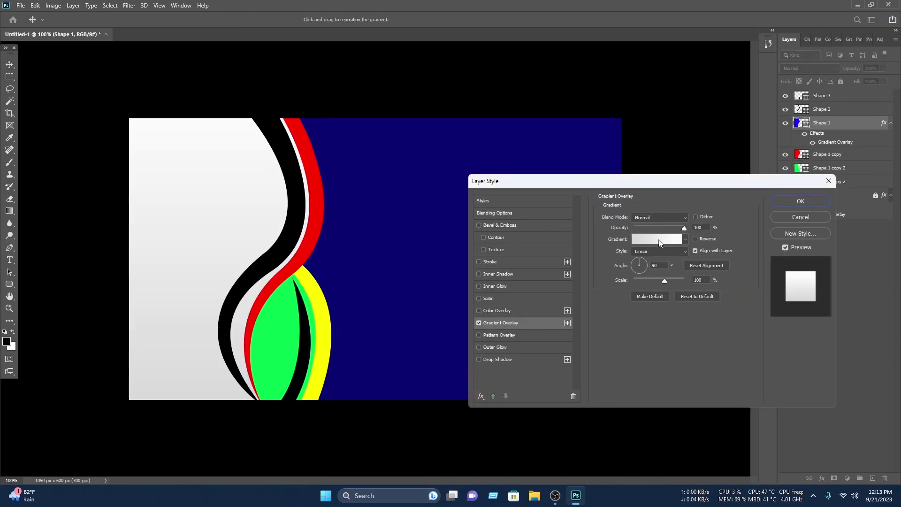
left_click(659, 242)
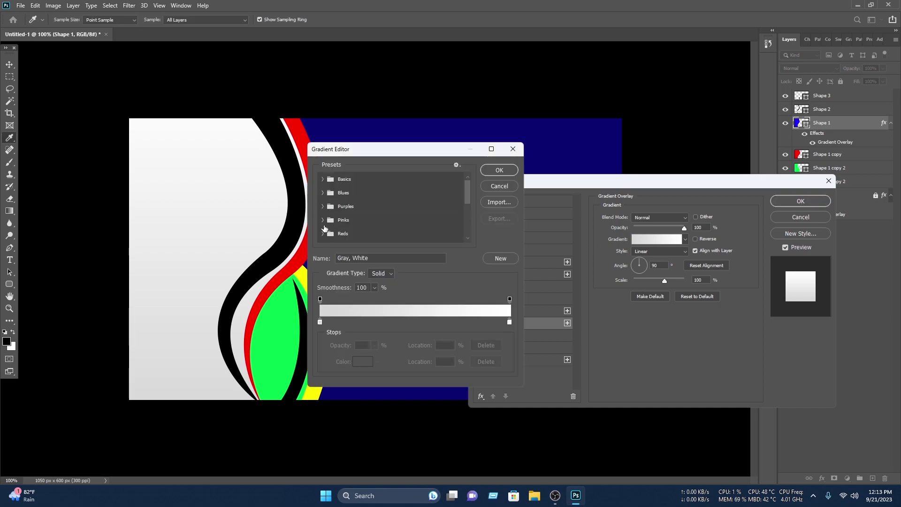
left_click(325, 192)
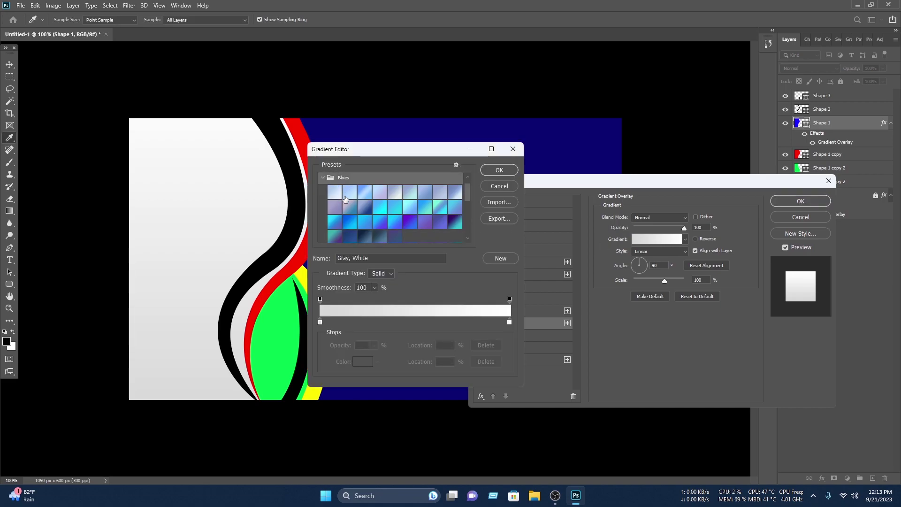
left_click(354, 227)
left_click(499, 171)
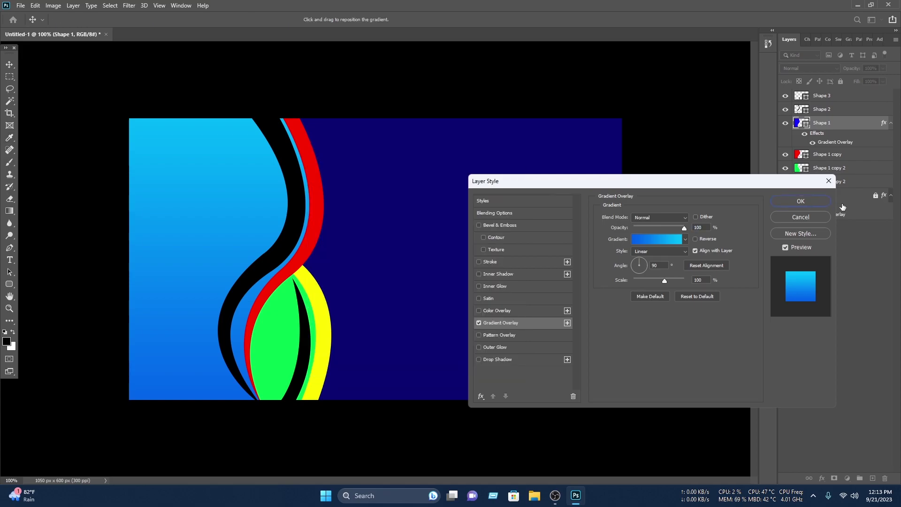
left_click(800, 201)
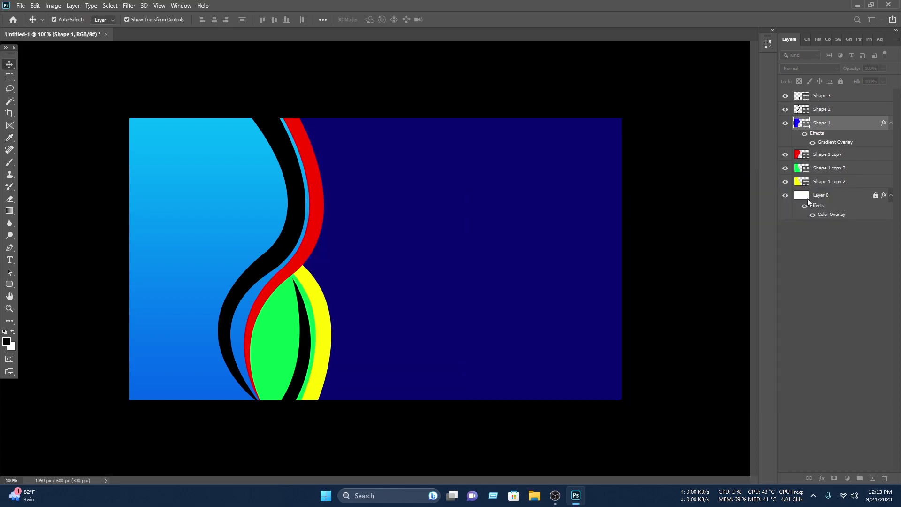
Step: Copy the layer style of Shape 1 onto the green shape
right_click(214, 206)
right_click(823, 124)
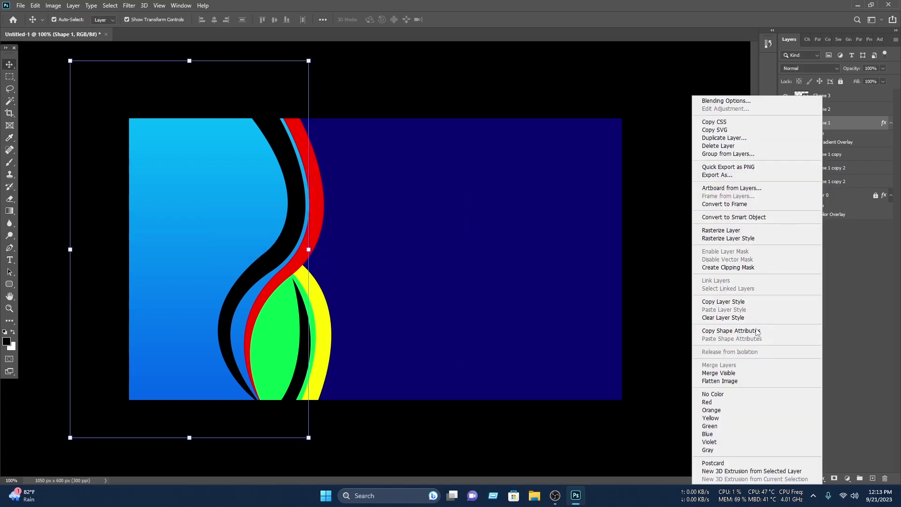
left_click(725, 303)
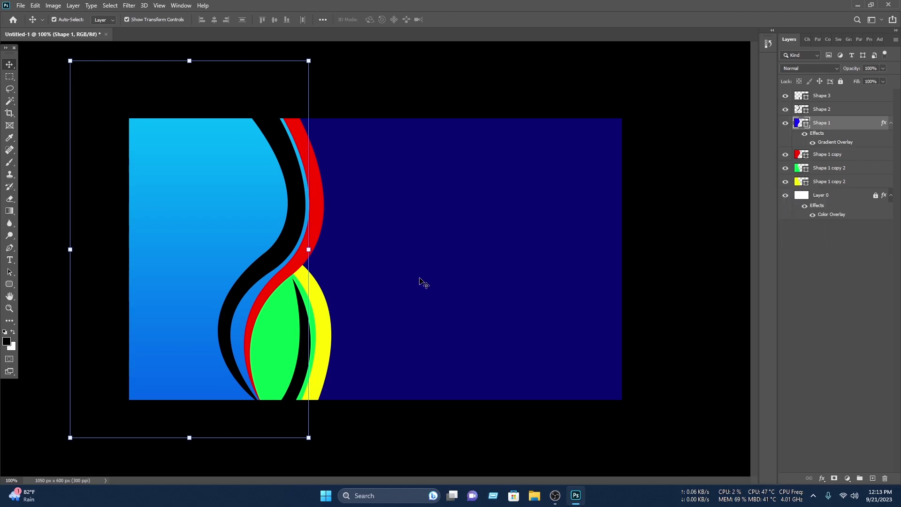
left_click(279, 338)
right_click(838, 174)
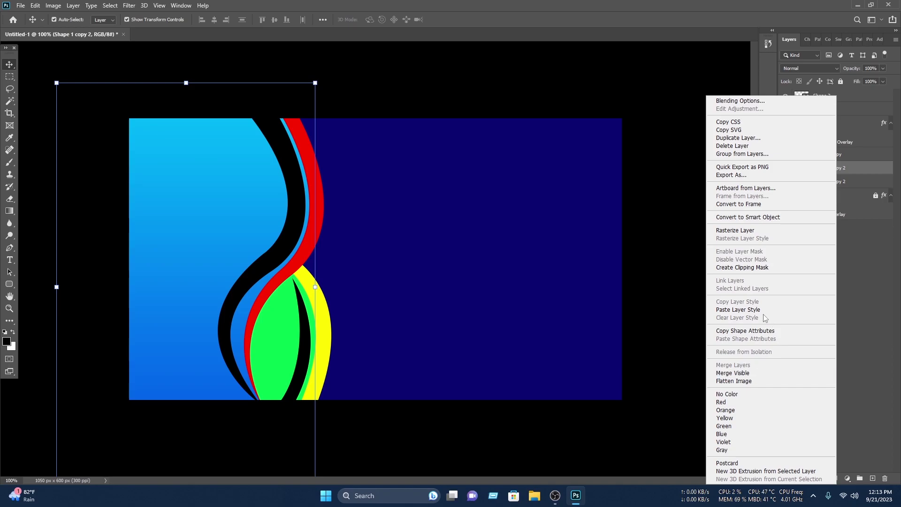
left_click(738, 310)
Step: Recolour the black wavy band, Shape 2, to bright blue 002ce7
left_click(296, 206)
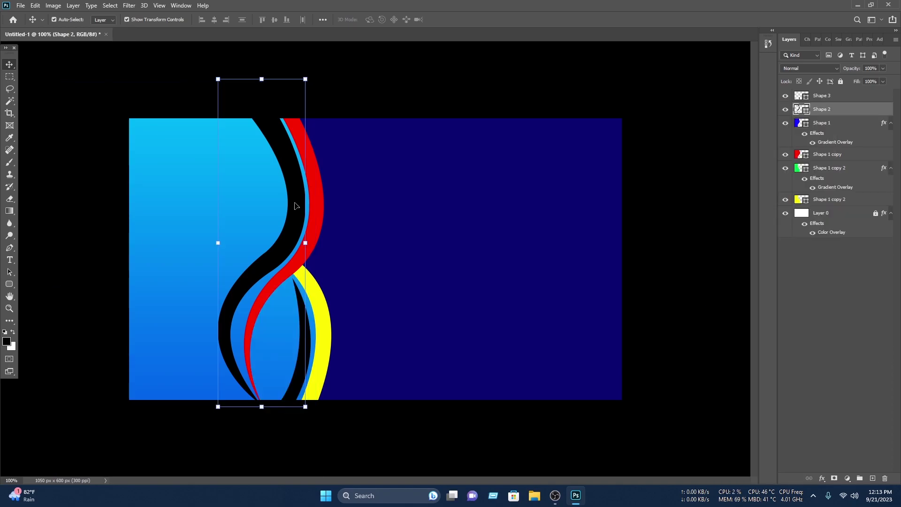
double_click(801, 110)
left_click(257, 198)
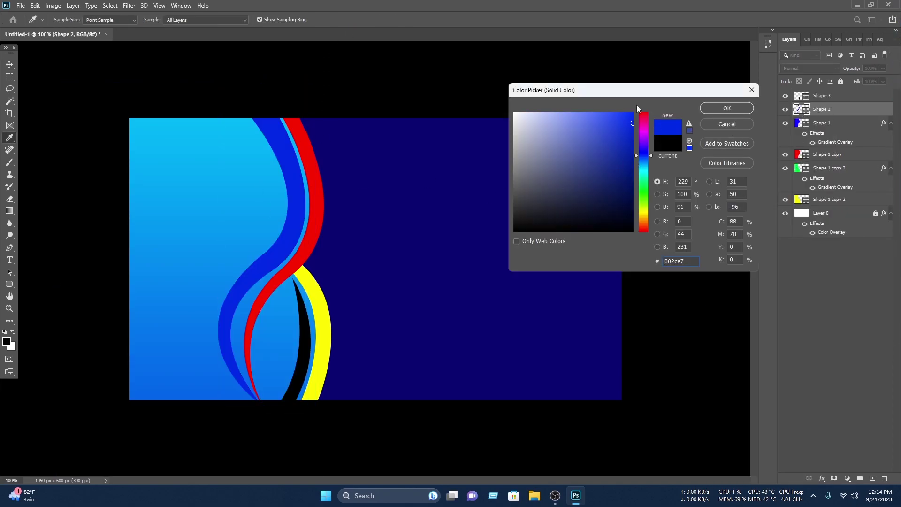
left_click(726, 108)
left_click(398, 409)
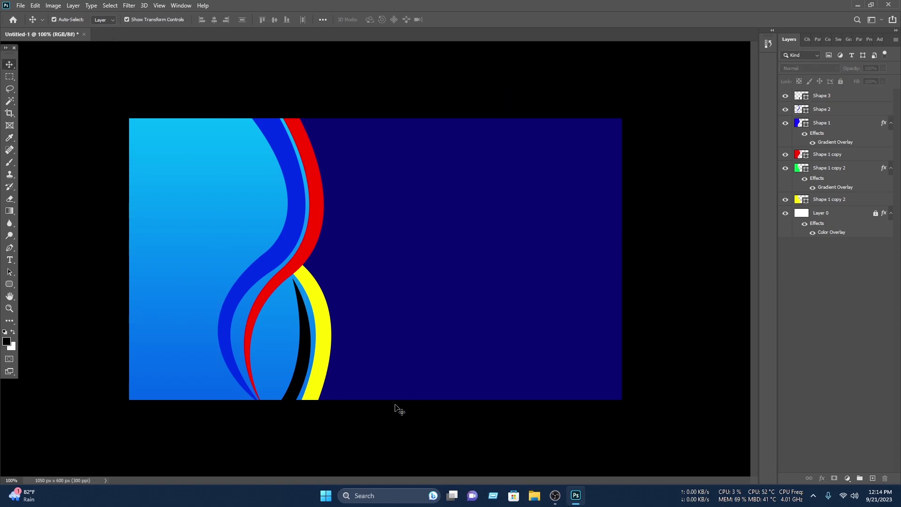
Step: Recolour the black crescent, Shape 3, to 002be7, sampled from the blue wavy band
left_click(300, 367)
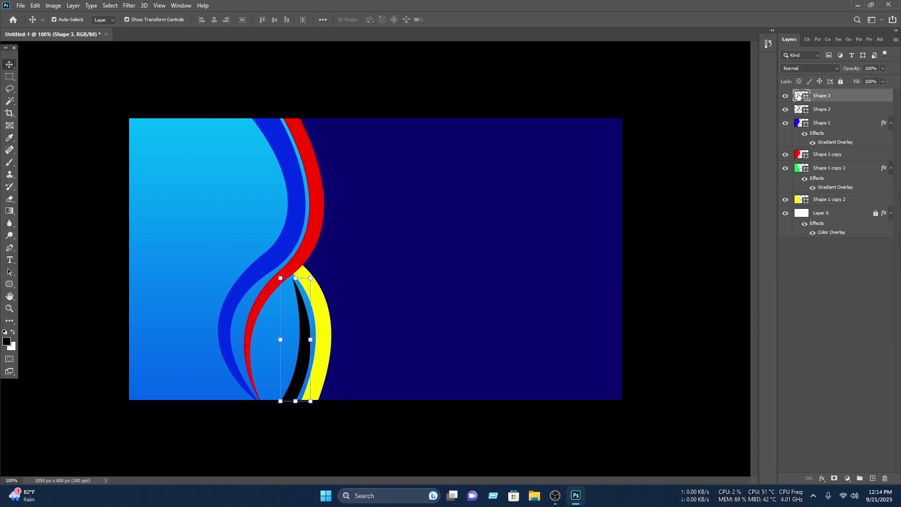
double_click(800, 96)
left_click(295, 184)
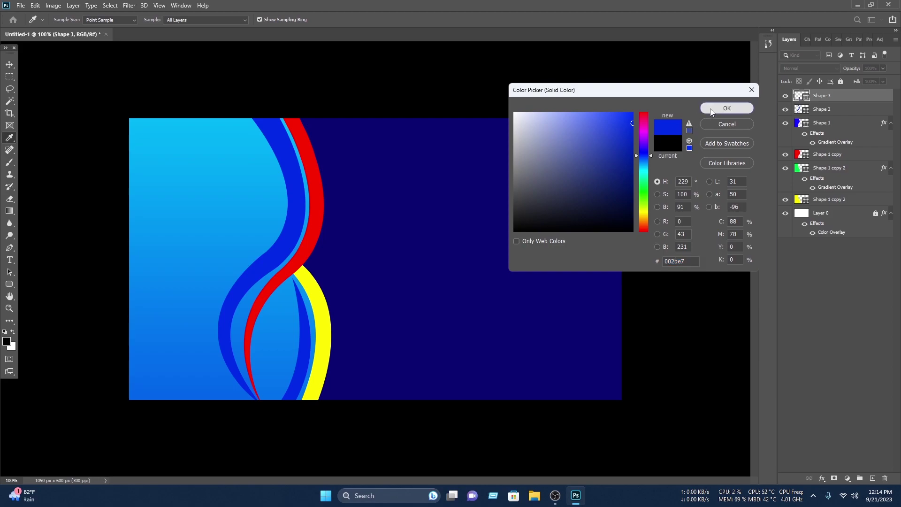
left_click(711, 108)
left_click(427, 378)
Step: Recolour the yellow shape behind the lower bulge to a medium blue
left_click(321, 360)
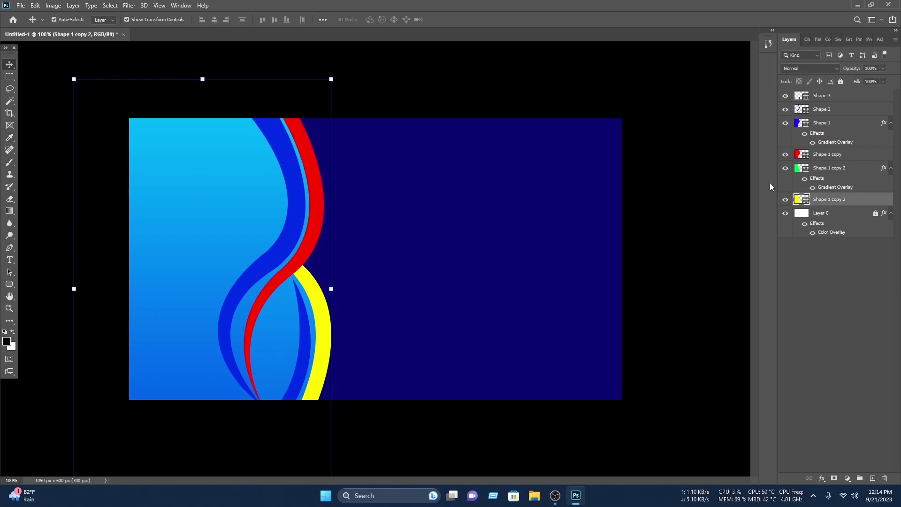
double_click(799, 201)
left_click(469, 229)
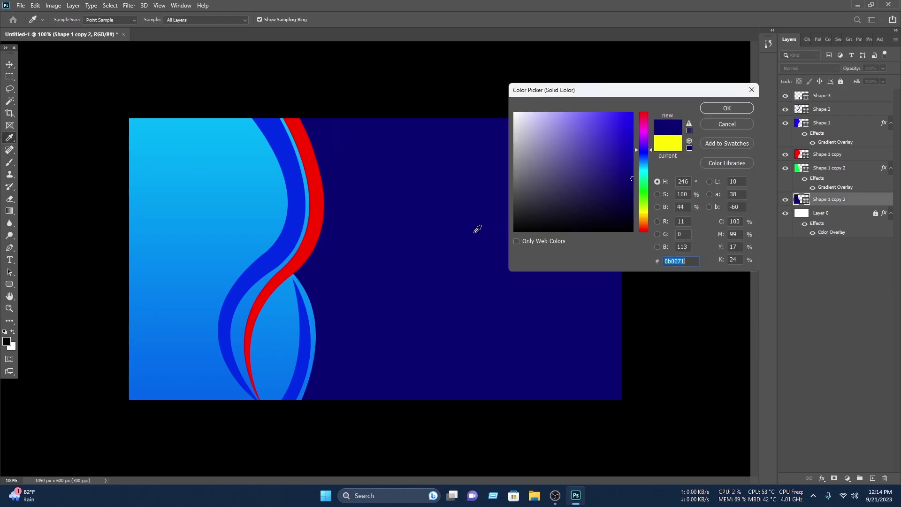
left_click(631, 139)
left_click_drag(640, 151, 651, 163)
left_click(727, 108)
key("v")
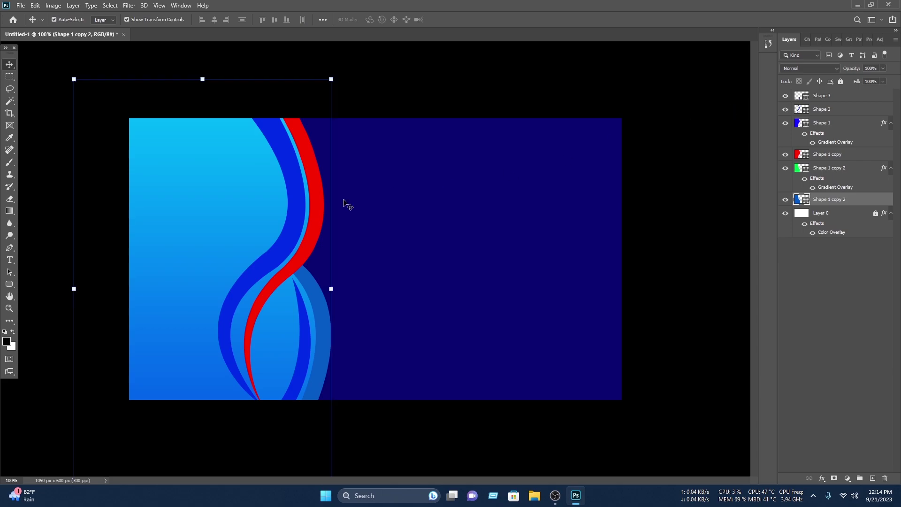
Step: Recolour the red curve to the medium blue sampled from the lower outer shape
left_click(317, 187)
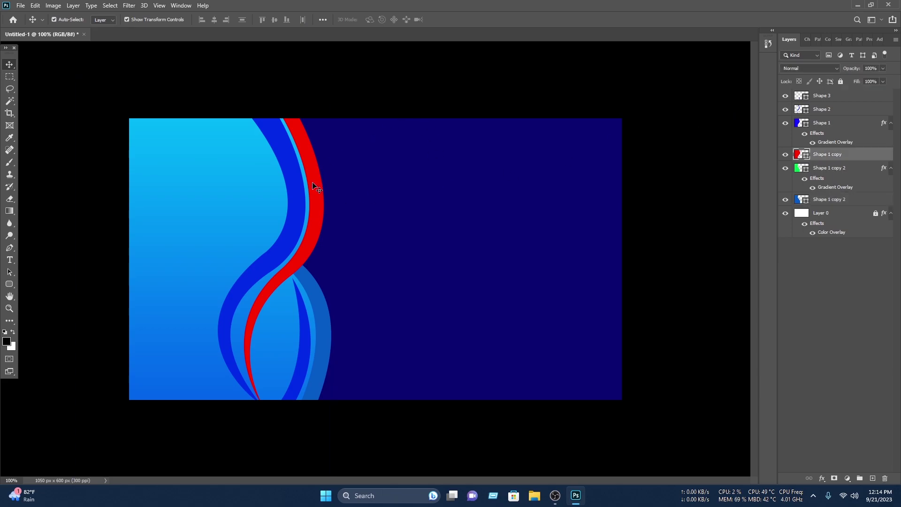
double_click(796, 155)
left_click_drag(632, 137, 633, 137)
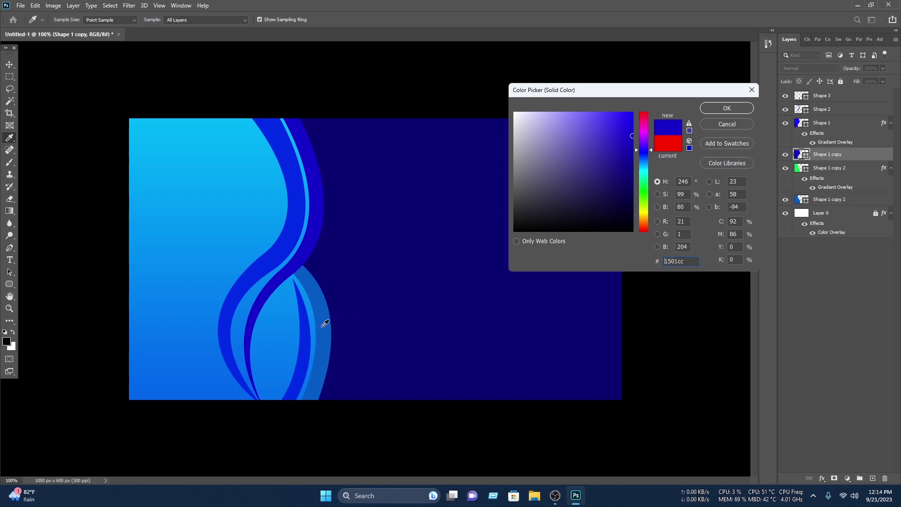
left_click(325, 324)
left_click(740, 108)
left_click(345, 363)
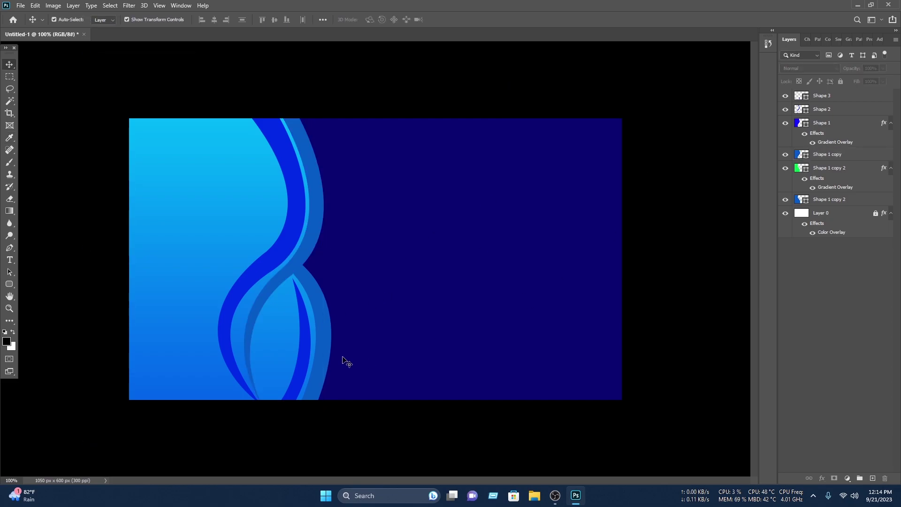
Step: Transform the lower medium-blue shape so its bulge is narrower and its outer edge lines up with the upper curve
left_click(324, 349)
left_click_drag(331, 289, 268, 288)
left_click_drag(198, 284, 253, 289)
left_click_drag(335, 294, 335, 301)
left_click_drag(318, 304, 321, 311)
left_click(465, 20)
Step: Add a Multiply Drop Shadow to Shape 1 with 79% opacity, 18 px distance, 70% spread and 9 px size
left_click(178, 201)
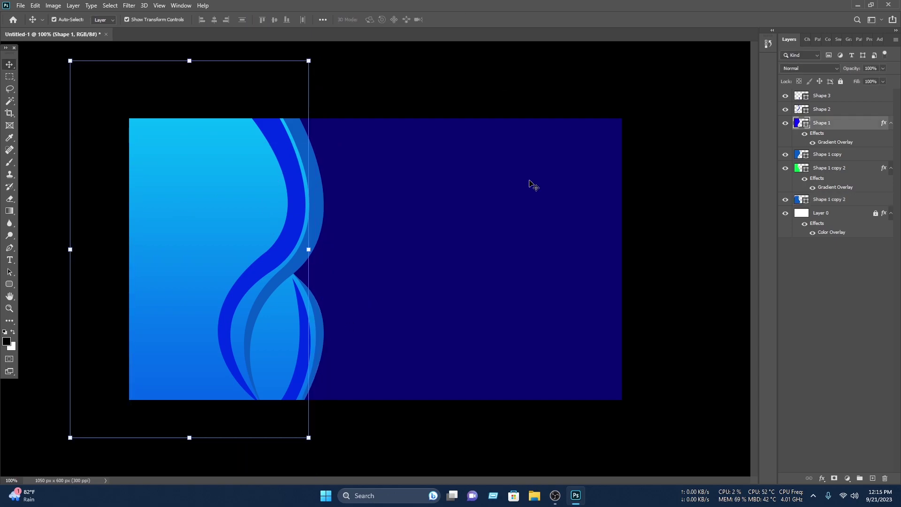
right_click(844, 123)
left_click(781, 99)
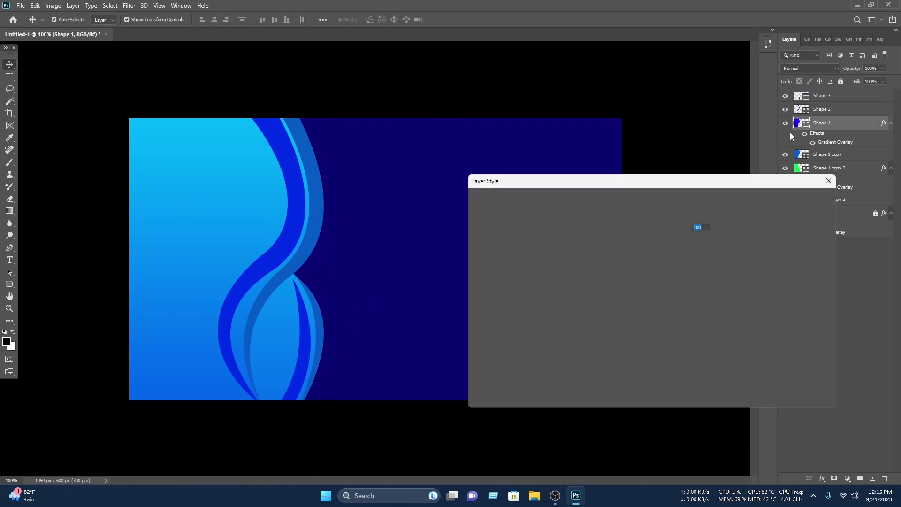
left_click(498, 360)
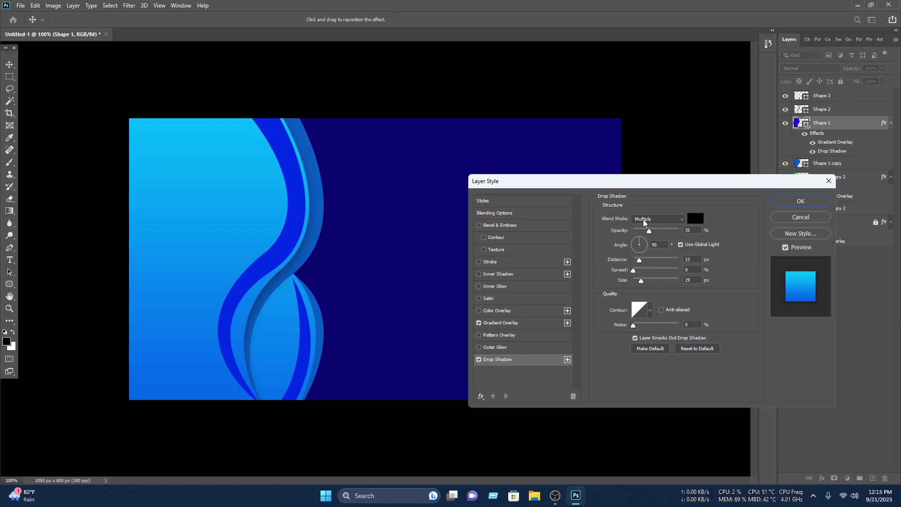
left_click_drag(642, 232, 669, 231)
mouse_move(671, 276)
left_mouse_down()
mouse_move(635, 281)
mouse_move(664, 271)
left_mouse_up()
left_click_drag(636, 280, 639, 281)
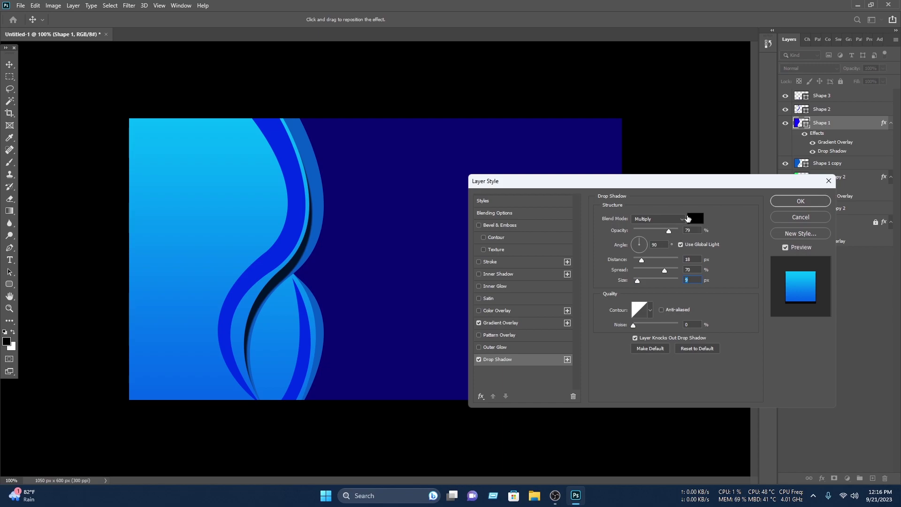
Step: Set Shape 1's drop shadow colour to dark blue 0e008f and apply the layer style
left_click(696, 220)
left_click(421, 184)
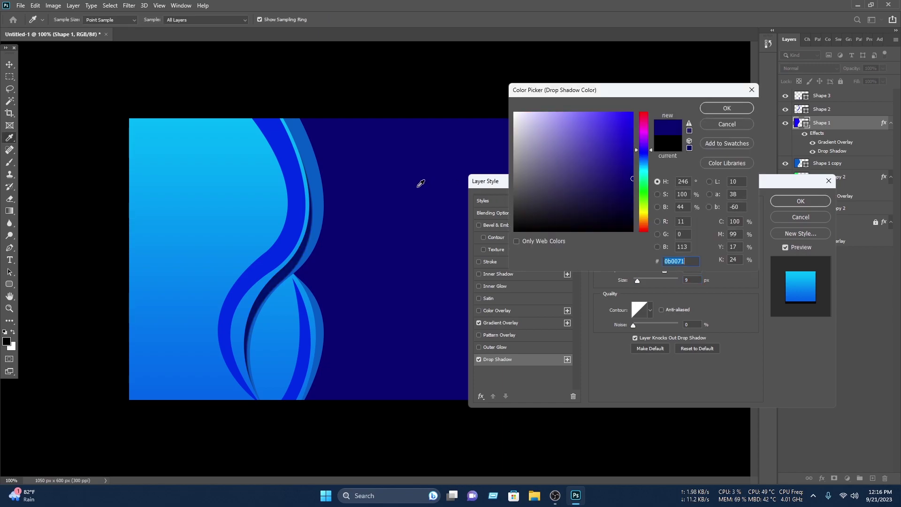
mouse_move(632, 137)
left_mouse_down()
mouse_move(606, 115)
mouse_move(618, 116)
mouse_move(655, 168)
left_mouse_up()
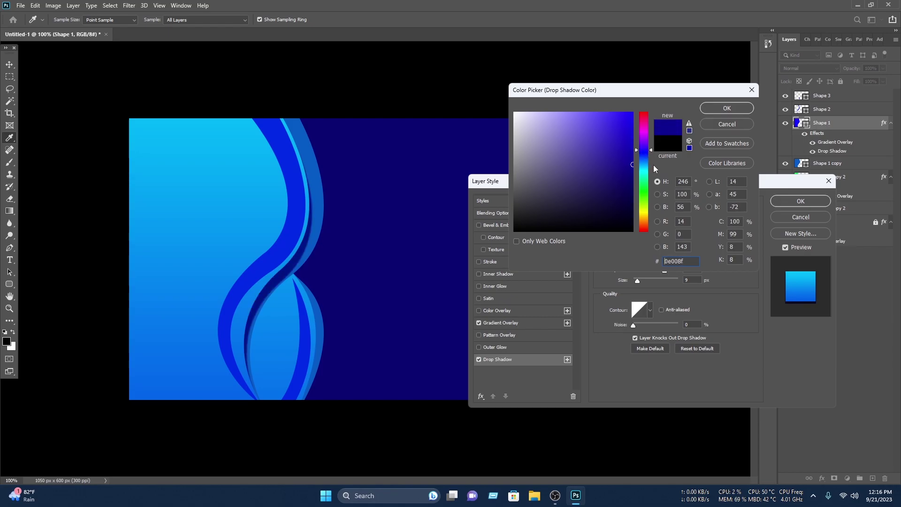
left_click(719, 111)
left_click(803, 201)
key("v")
left_click(698, 125)
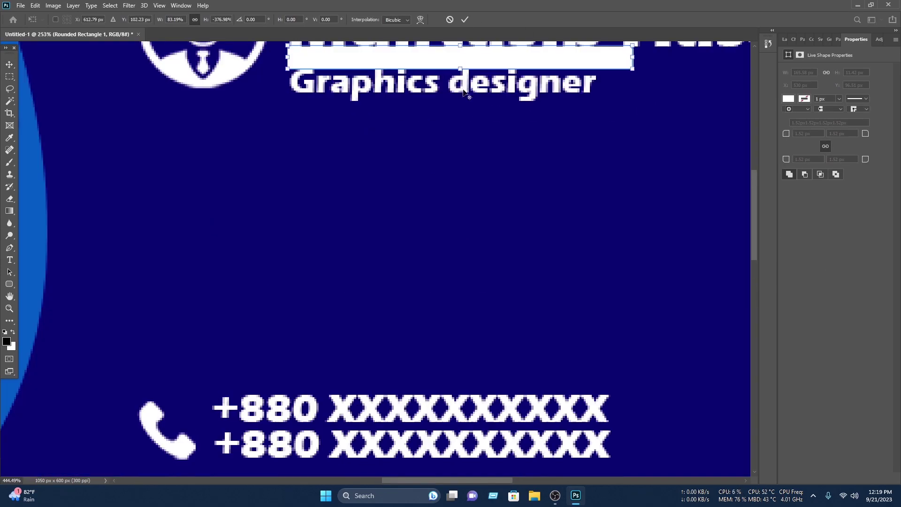
Step: Flatten the white rounded bar into a thin line between the person's name and the job title
left_click_drag(406, 116, 408, 132)
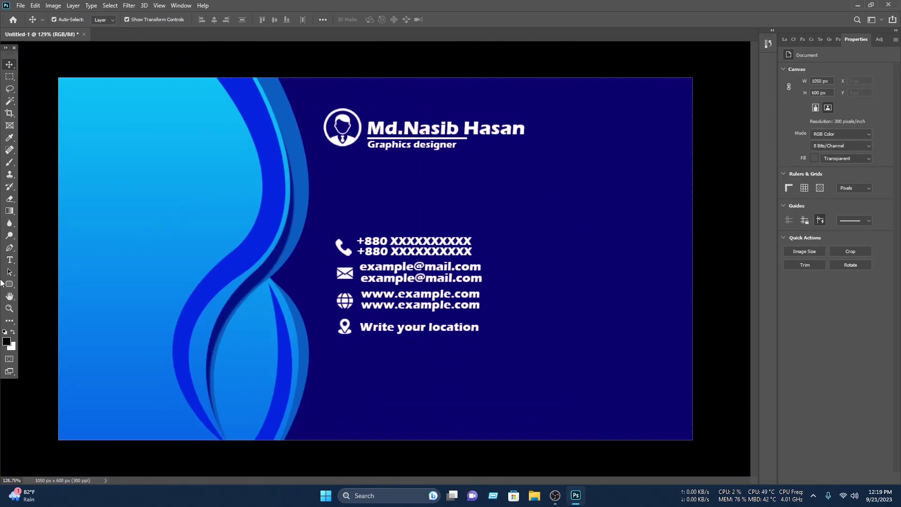
Step: Draw a vertical rounded rectangle of about 5 × 268 px, place it beside the contact details and fill it white
left_click(8, 285)
left_click_drag(529, 266, 527, 378)
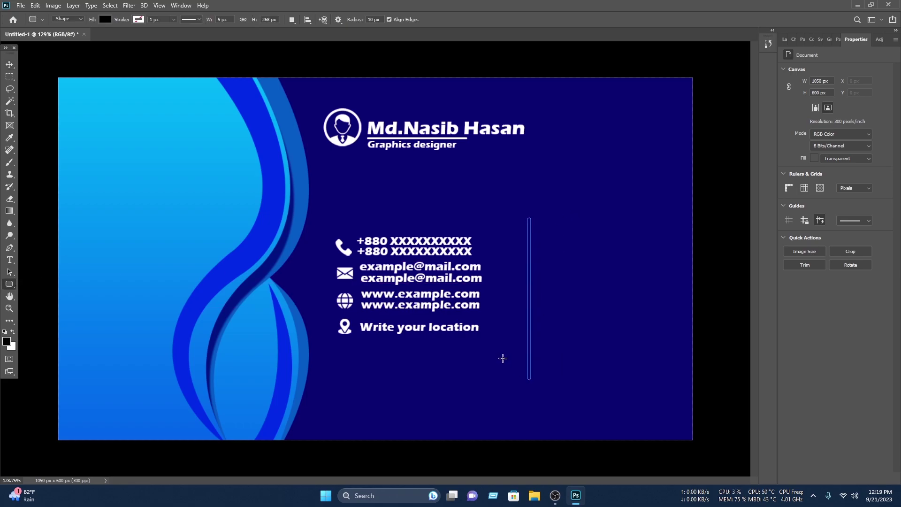
key("v")
left_click_drag(531, 285, 505, 270)
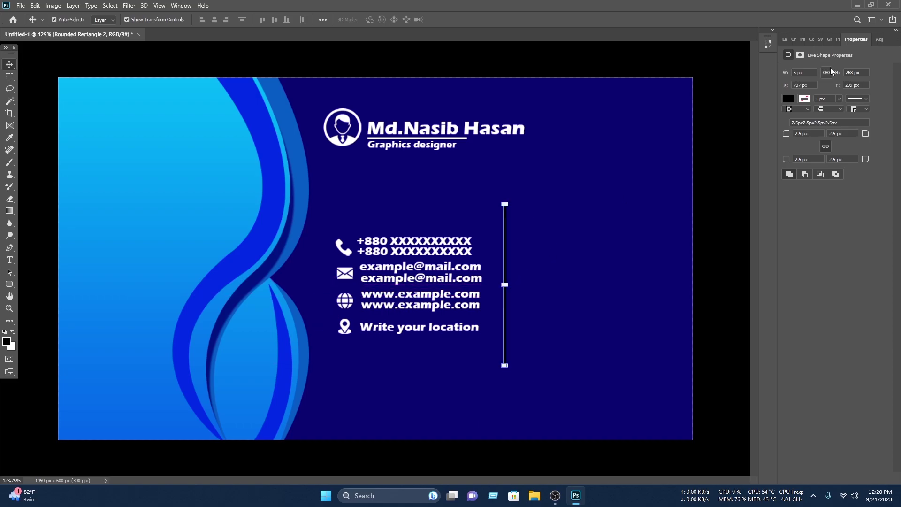
left_click(789, 99)
left_click(772, 148)
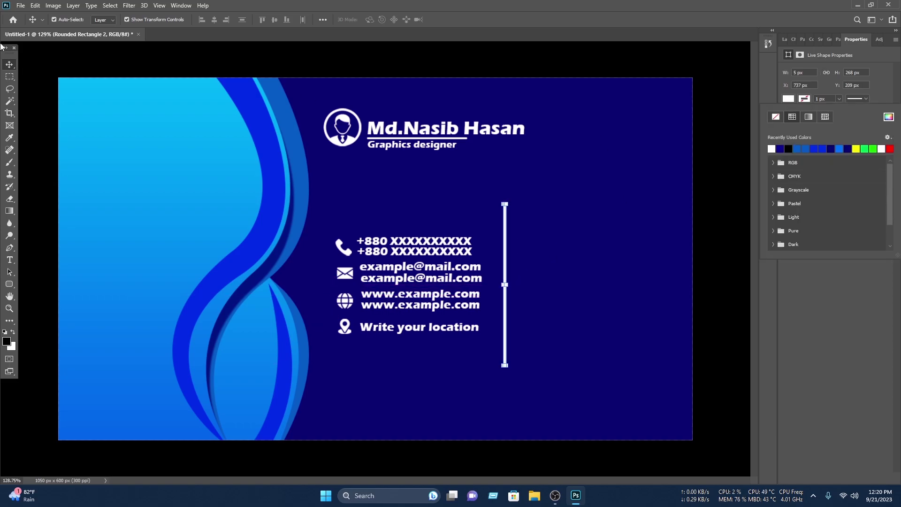
Step: Shorten the white vertical bar and move it closer to the contact details
key("ctrl+t")
mouse_move(505, 204)
left_mouse_down()
mouse_move(505, 228)
mouse_move(496, 228)
mouse_move(496, 214)
left_mouse_up()
left_click_drag(495, 183, 494, 170)
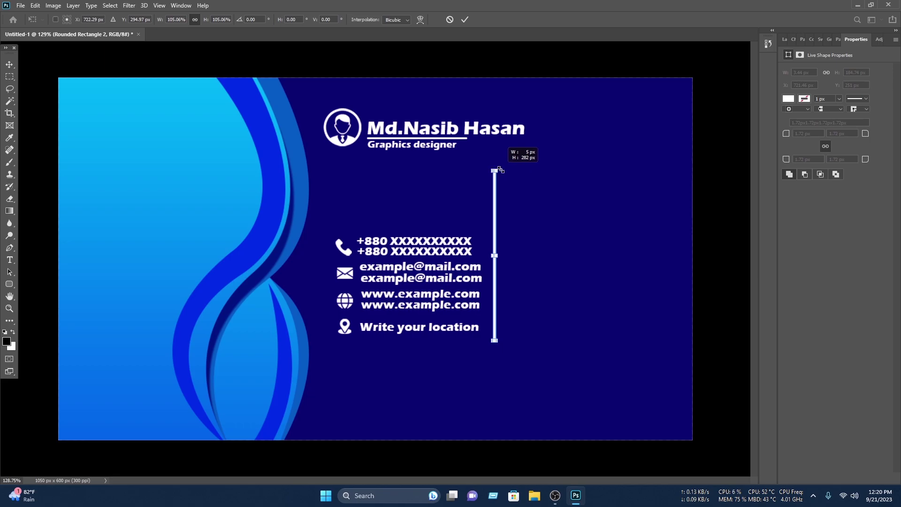
key("ctrl+z")
left_click(465, 20)
left_click(553, 63)
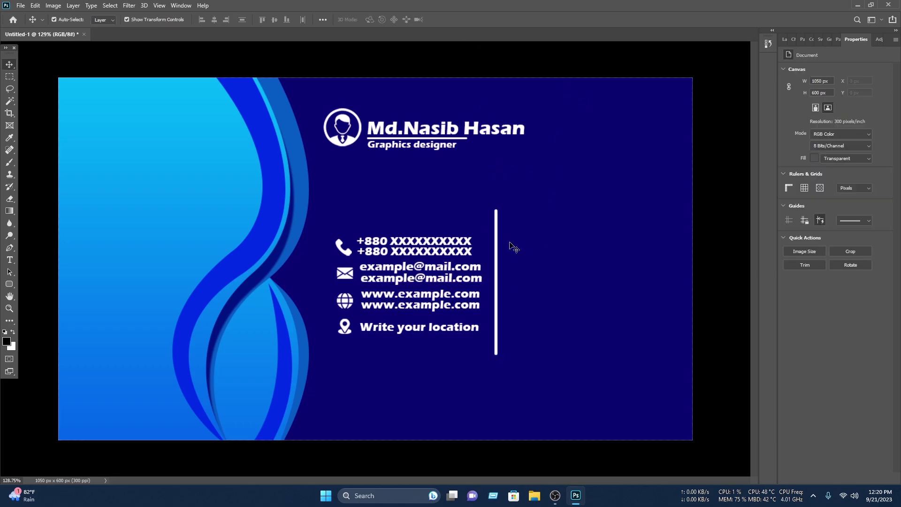
Step: Open the company logo file Nasib IT.png from the Storage (F:) drive
key("ctrl+o")
scroll(54, 141, "down", 3)
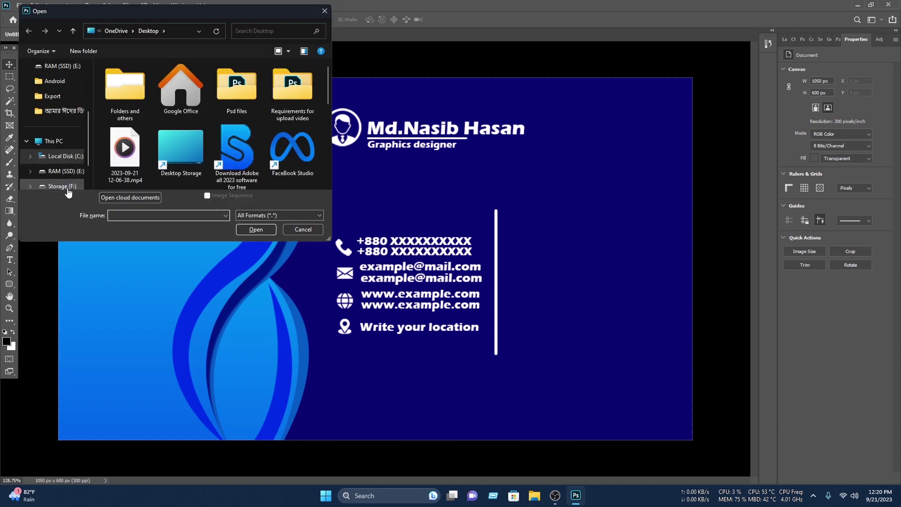
left_click(61, 186)
double_click(158, 117)
double_click(191, 174)
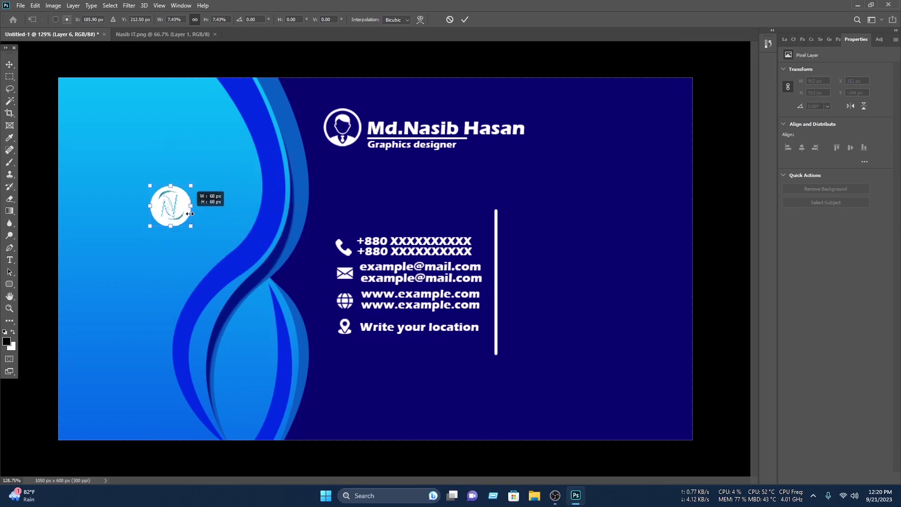
Step: Bring the round logo into the card design, scale it down and place it beside the white vertical divider
left_click_drag(188, 209, 567, 285)
left_click(465, 20)
left_click(722, 260)
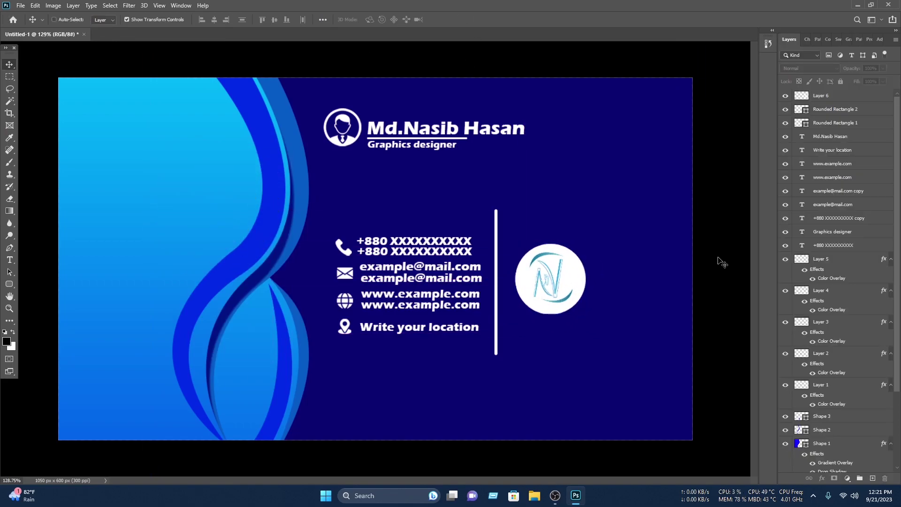
Step: Paste the Nasib IT name, tagline and underline group, place it beside the logo and scale it to about 77.5%
key("ctrl+v")
left_click_drag(373, 255, 636, 281)
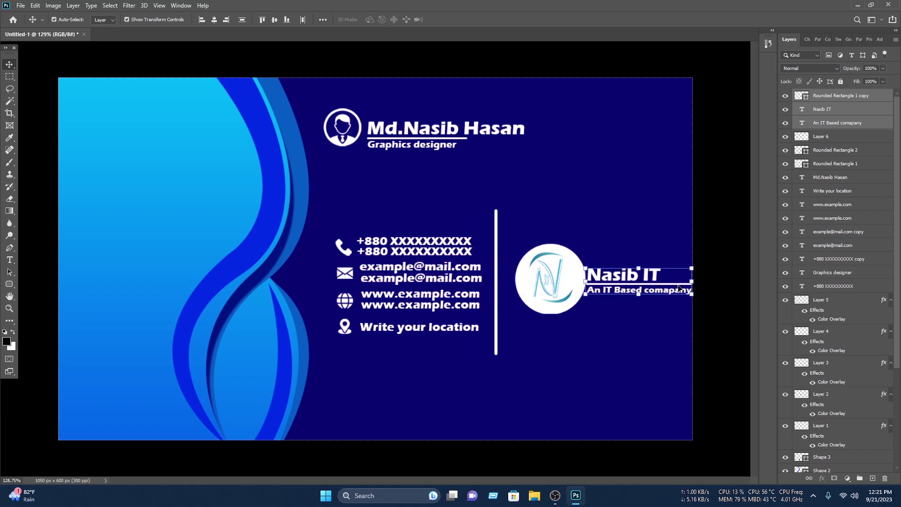
left_click_drag(692, 282, 676, 281)
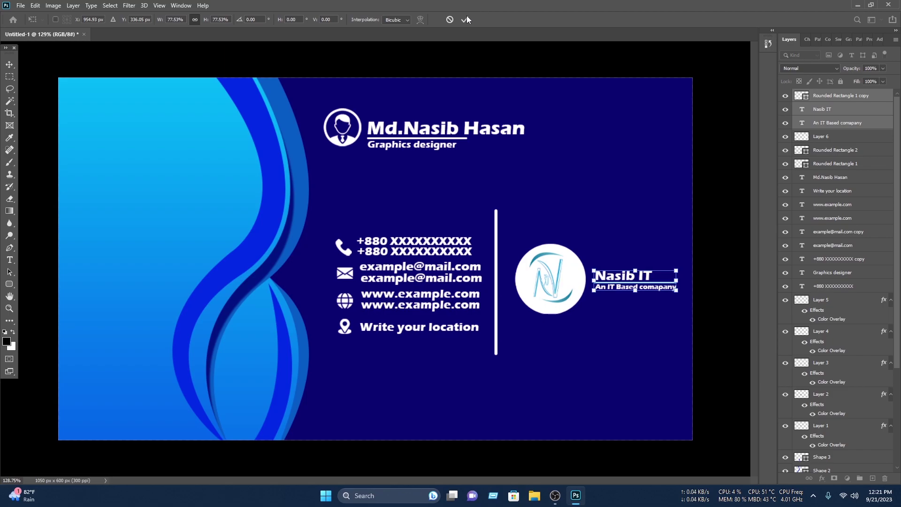
Step: Shrink the round logo slightly, move it towards the company name, and shift logo and text together closer to the vertical divider
left_click(539, 251)
left_click_drag(589, 244, 580, 248)
left_click_drag(551, 288, 559, 290)
left_click(465, 19)
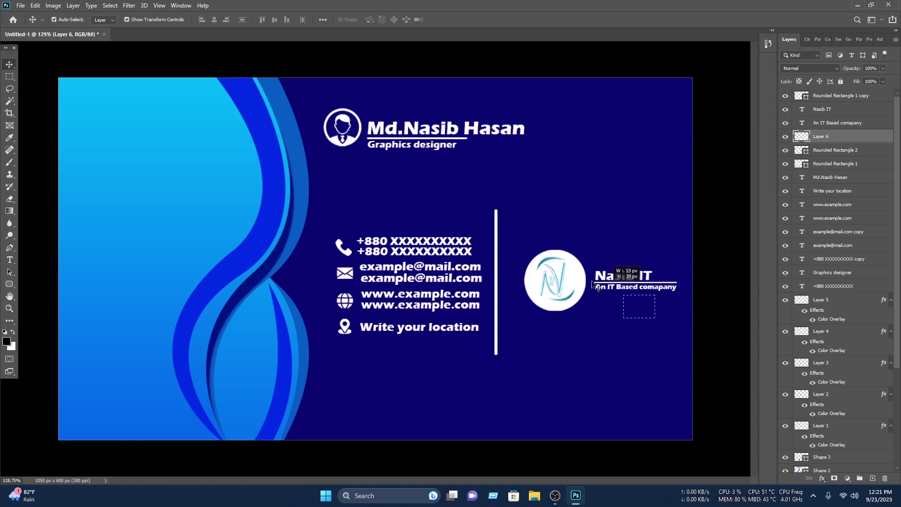
left_click_drag(610, 274, 597, 277)
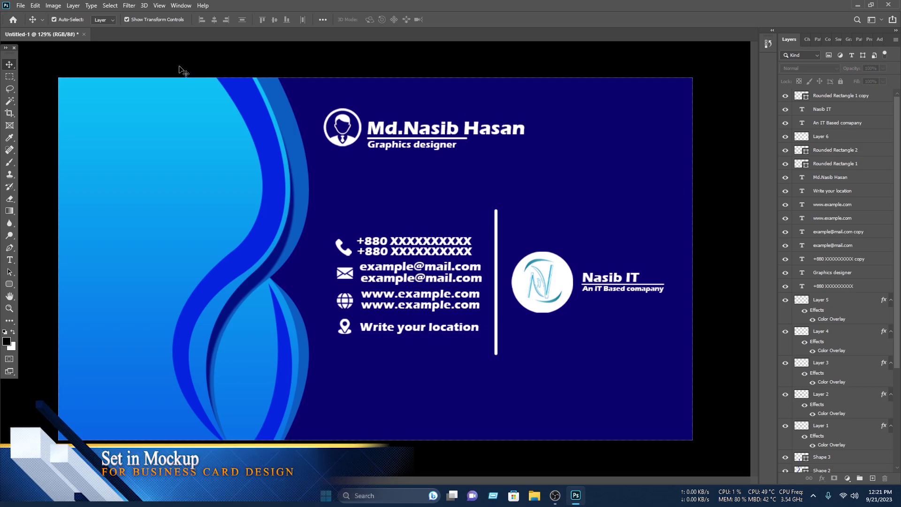
Step: Open Normal double mockup for business card.psd and clear the front part smart object down to its white background layer
left_click(11, 21)
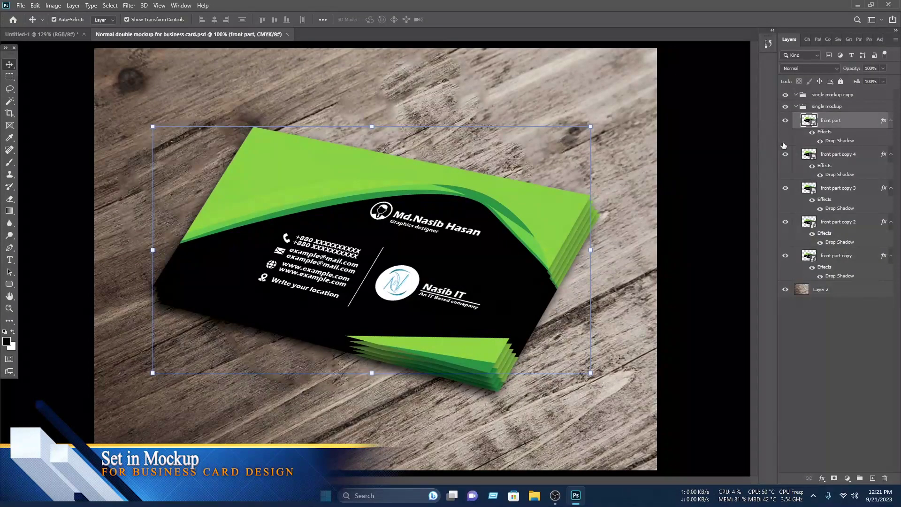
double_click(815, 123)
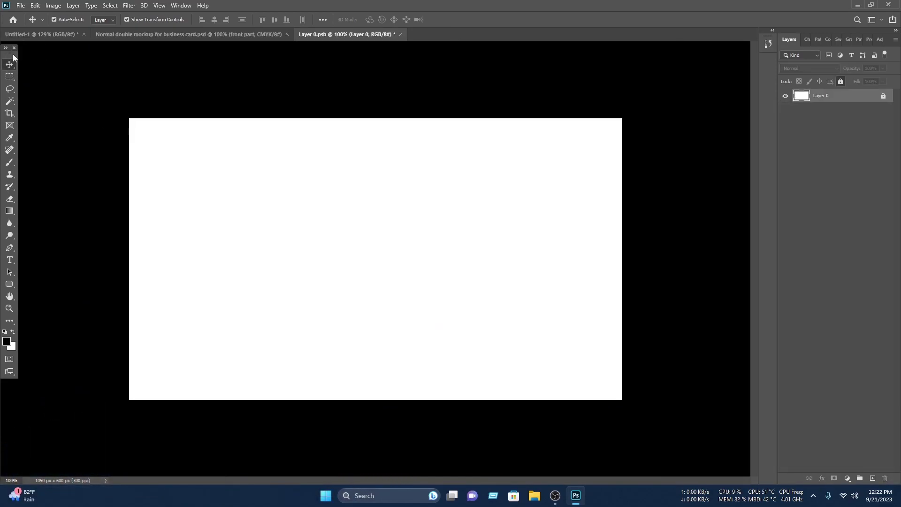
Step: Copy all layers of the card design into Layer 0.psb, align them to cover the canvas and save the smart object
left_click(50, 31)
scroll(867, 370, "down", 5)
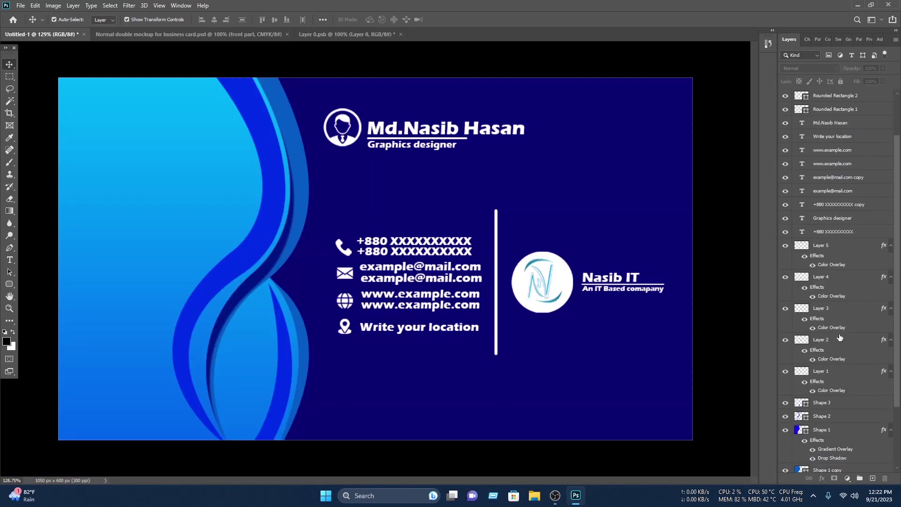
left_click_drag(712, 454, 28, 58)
left_click_drag(208, 118, 410, 319)
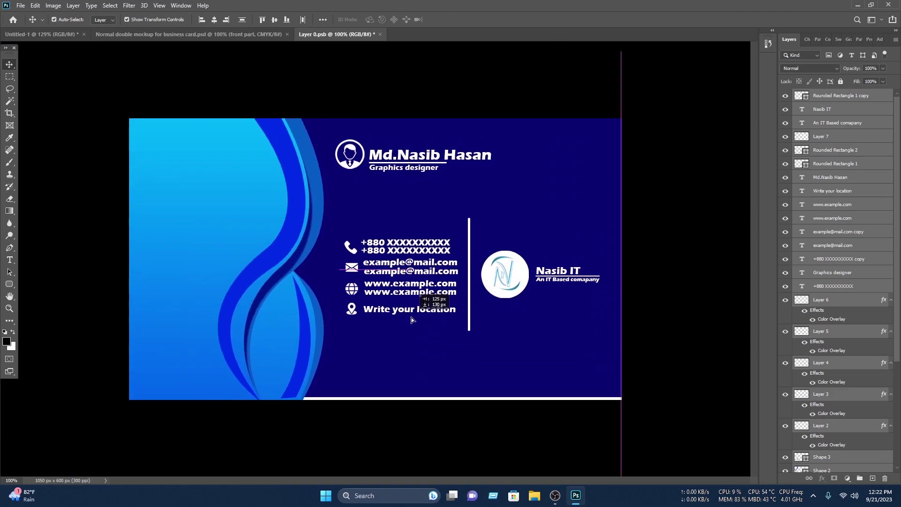
left_click(671, 247)
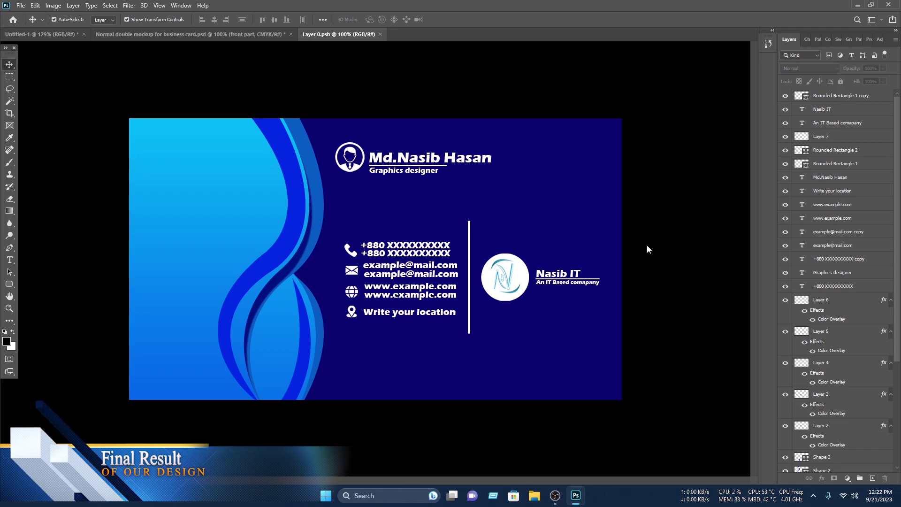
Step: Examine the blue card design on the stacked cards in the mockup document with no layer selected
left_click(257, 35)
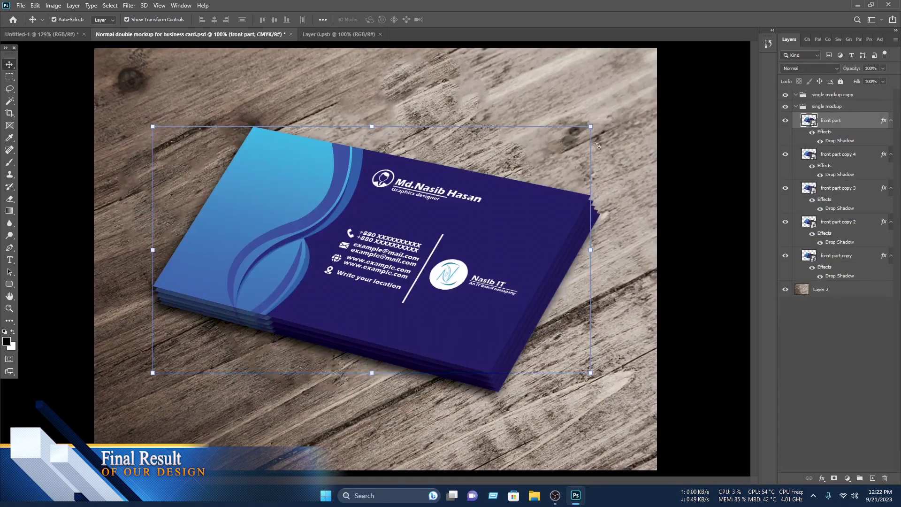
left_click(652, 157)
left_click(336, 151)
scroll(342, 159, "up", 3)
scroll(681, 256, "down", 3)
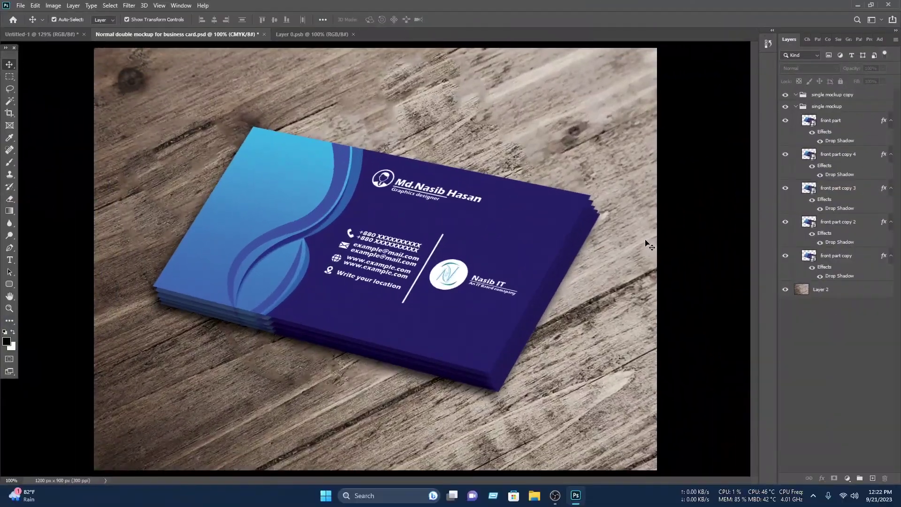